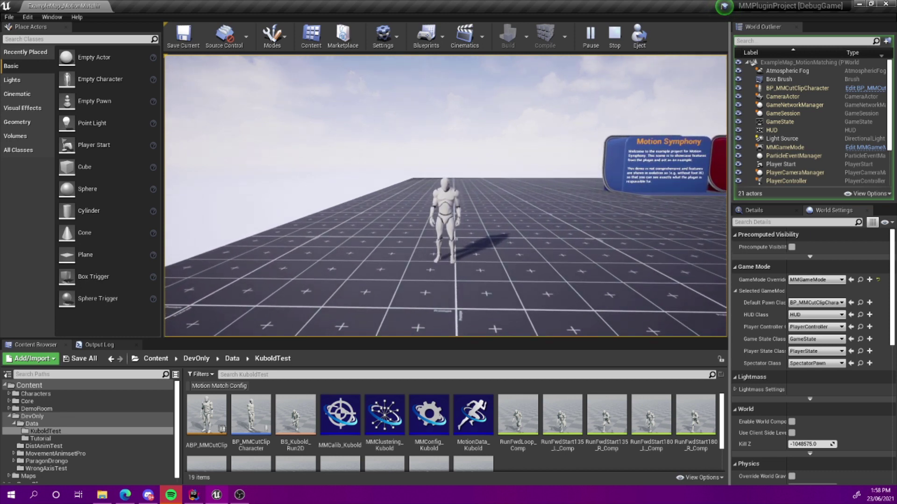
Run the character around in the play session, stop playing, and enlarge the Content Browser to show every KuboldTest asset.
key(d)
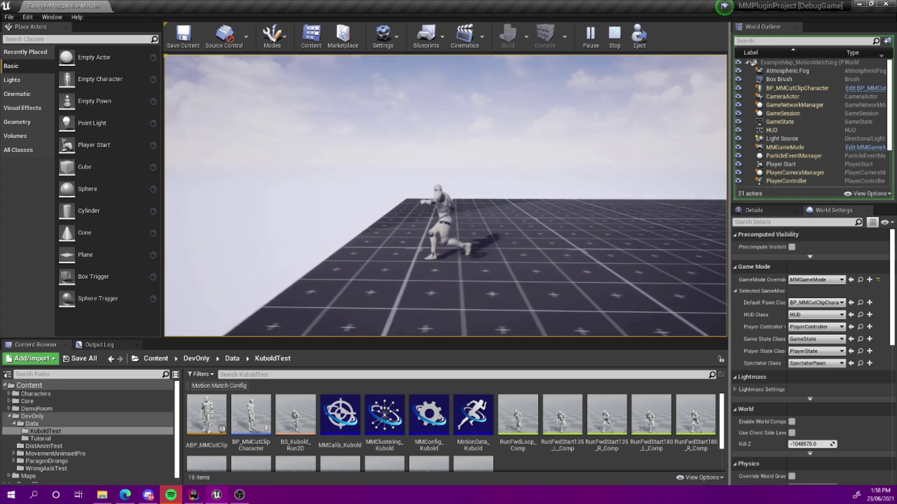
key(w)
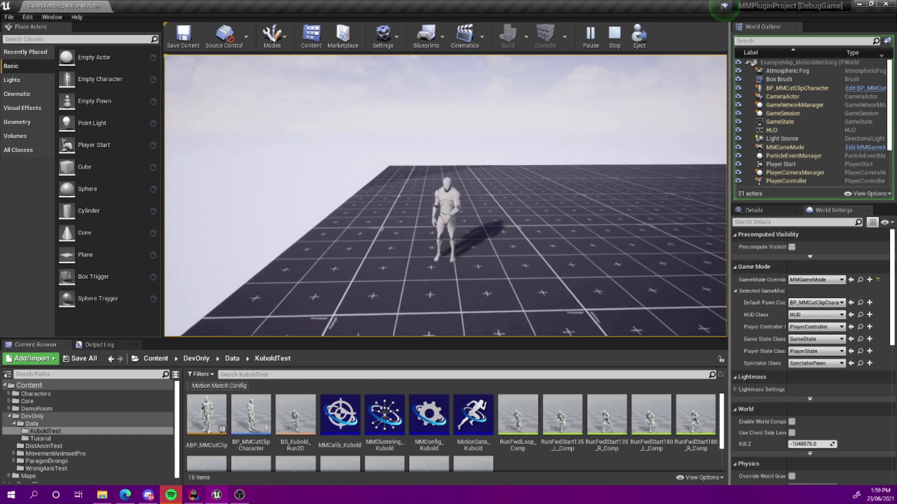
key(Escape)
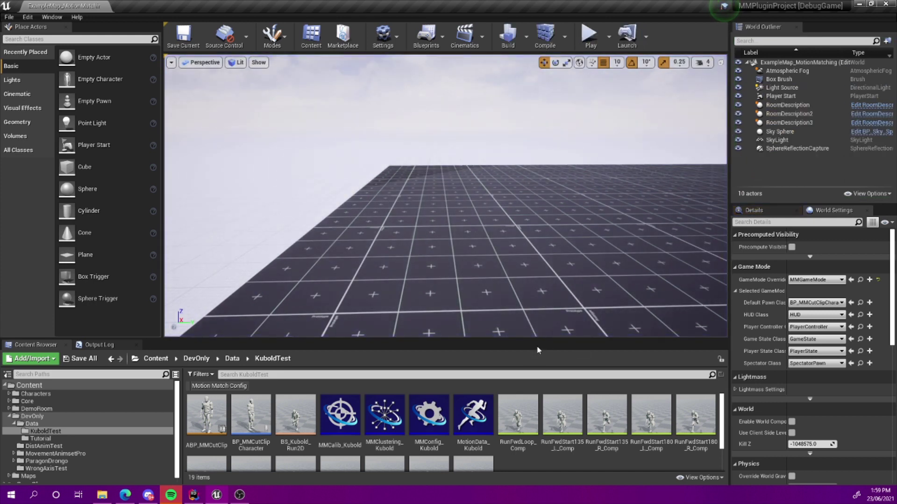
drag(539, 340, 539, 297)
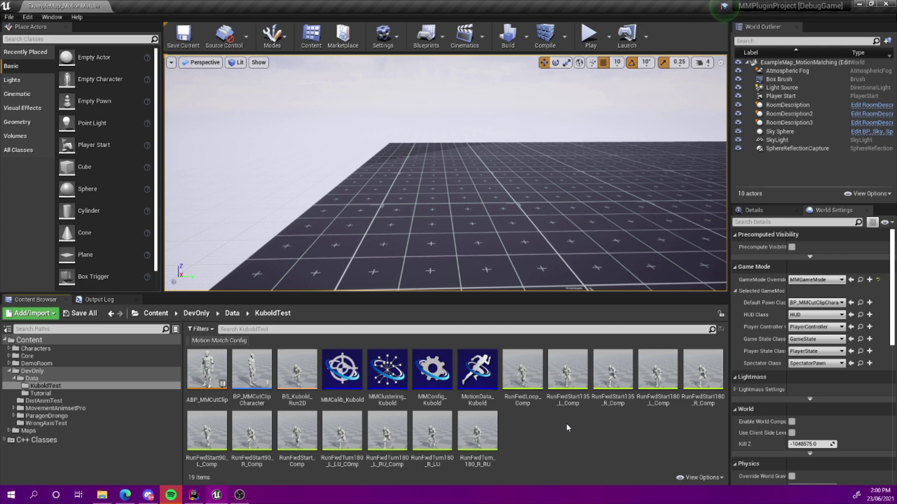
Look up the Animation Composite entry among the animation asset types that can be created in the KuboldTest folder.
right_click(535, 425)
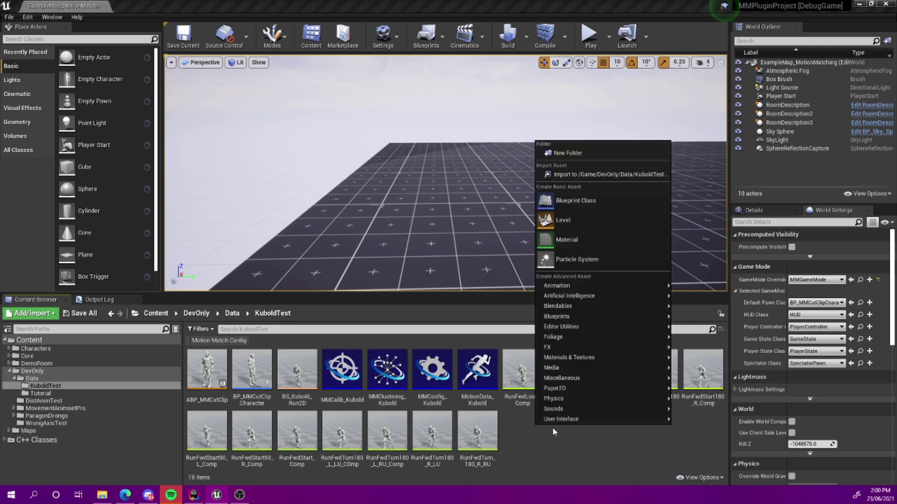
mouse_move(589, 289)
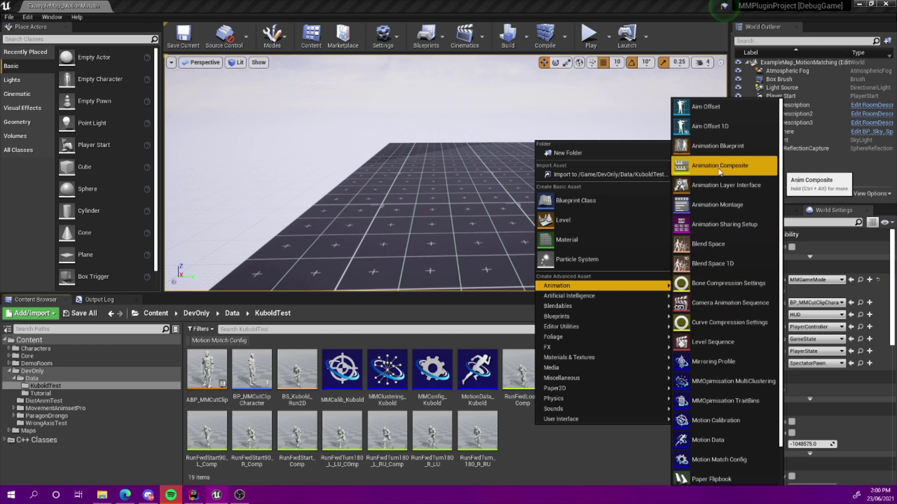
click(569, 447)
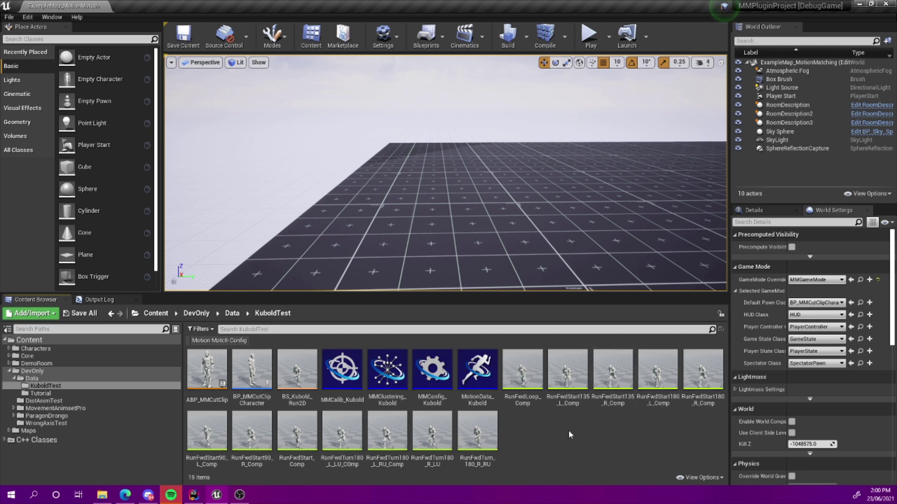
Open the RunFwdStart135_L_Comp composite, pause its preview at the first frame, and view the character from the side.
double_click(573, 369)
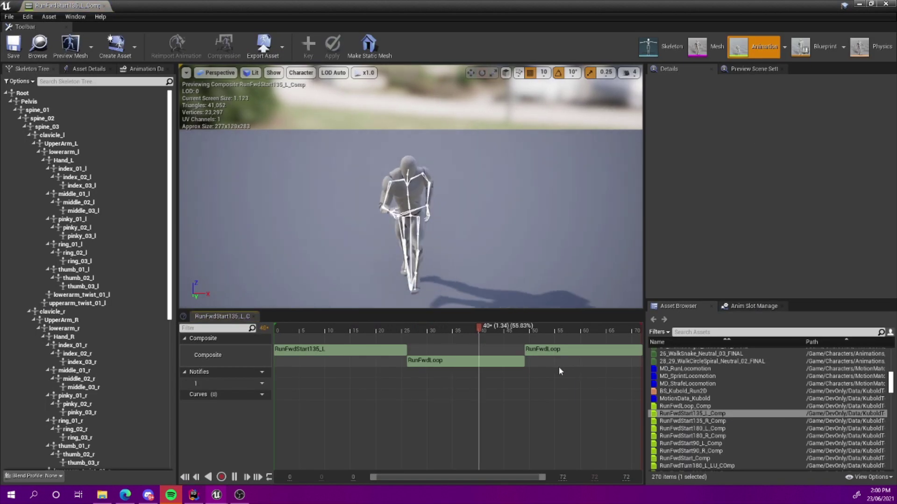
click(235, 476)
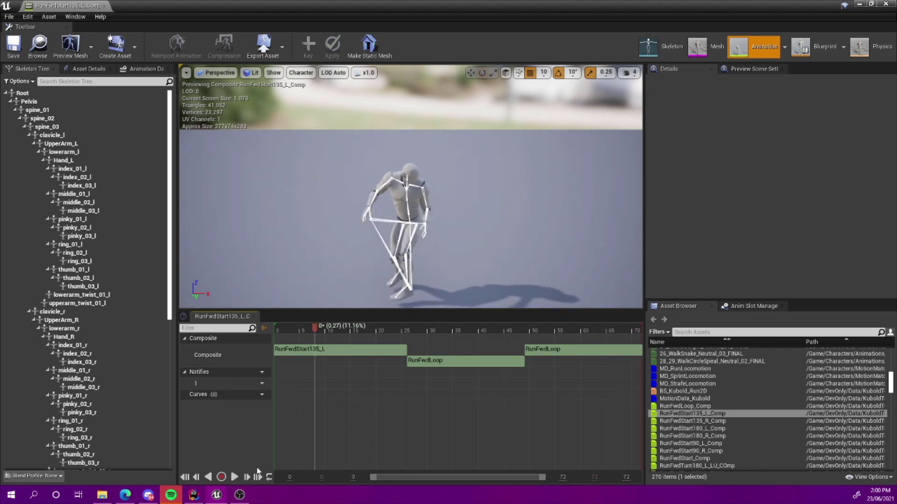
drag(316, 323, 275, 325)
right_drag(355, 234, 467, 206)
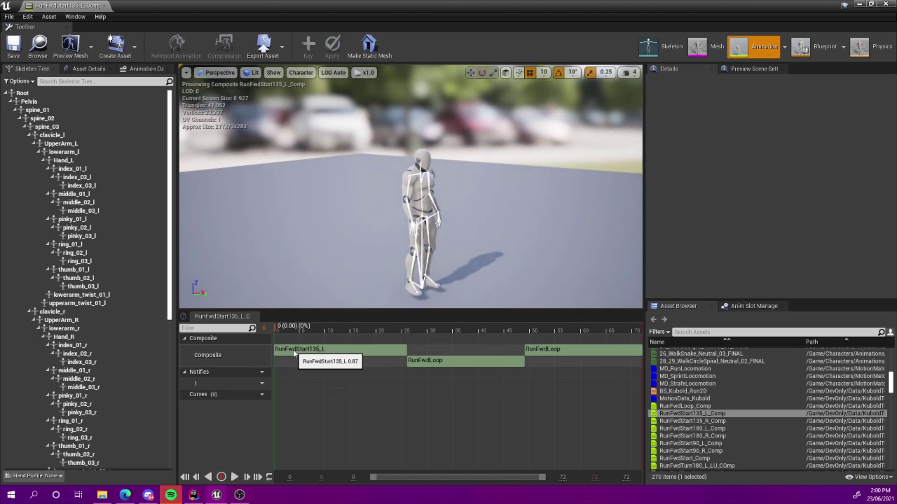
Inspect the composite's RunFwdStart135_L segment and both RunFwdLoop segments, scrubbing the preview to the end of the start animation.
click(297, 354)
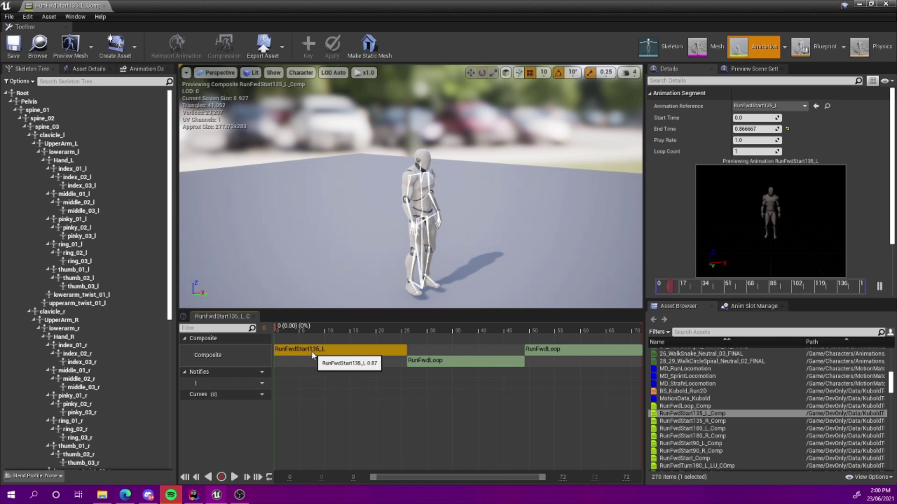
drag(272, 325, 406, 338)
click(416, 362)
click(552, 351)
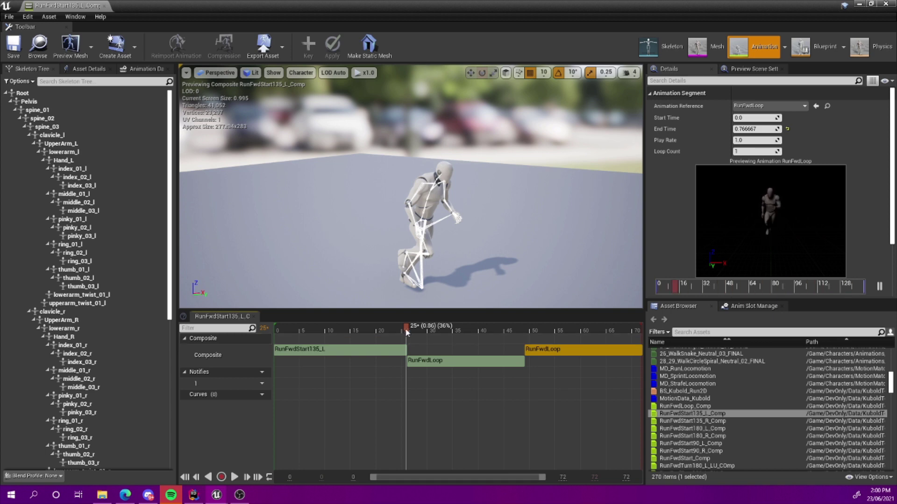
Scrub across the transition from RunFwdStart135_L into the RunFwdLoop segments, and close the composite.
drag(408, 331, 404, 335)
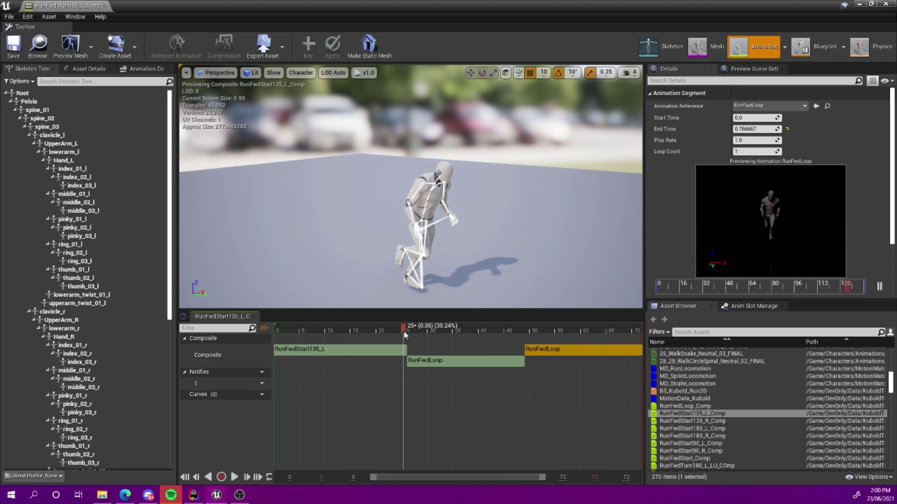
click(439, 361)
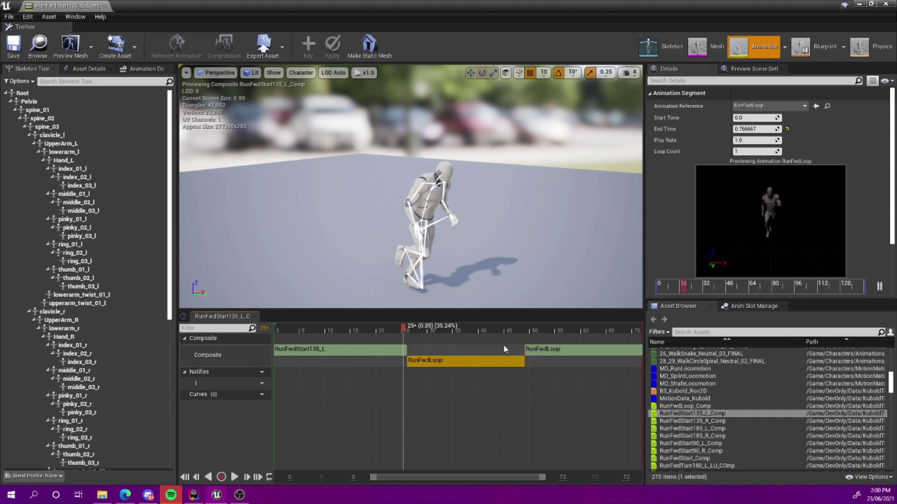
click(543, 348)
click(491, 362)
mouse_move(404, 330)
mouse_down()
mouse_move(301, 329)
mouse_move(414, 333)
mouse_up()
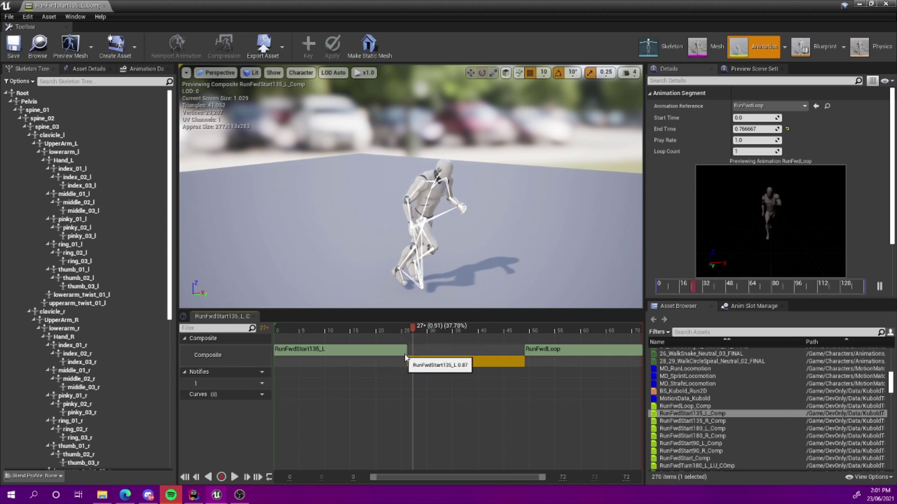
drag(425, 327, 509, 356)
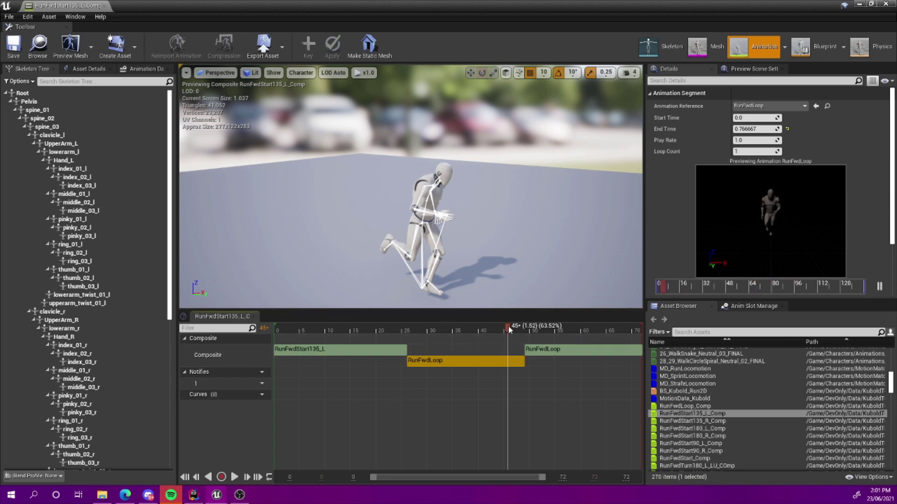
drag(509, 330, 416, 330)
click(104, 6)
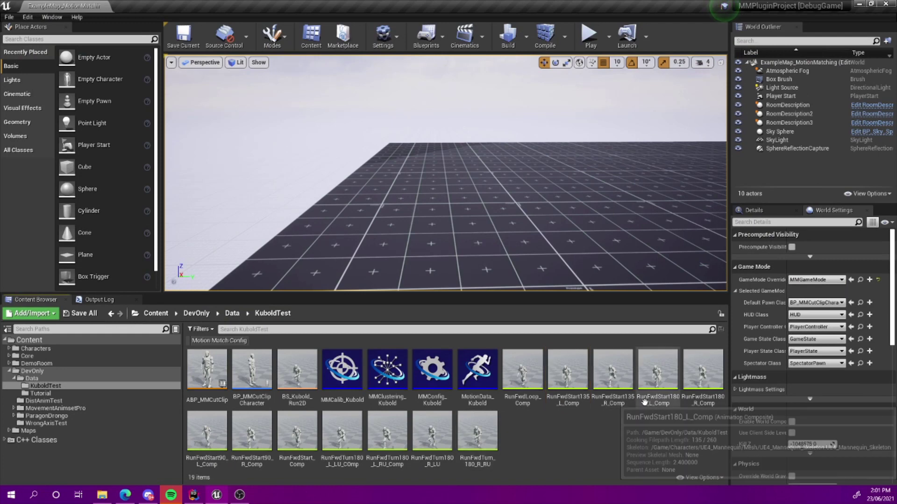
Go through the RunFwdStart composites in the KuboldTest folder.
click(621, 393)
click(658, 376)
click(703, 373)
click(444, 443)
key(Left)
key(Left)
key(Left)
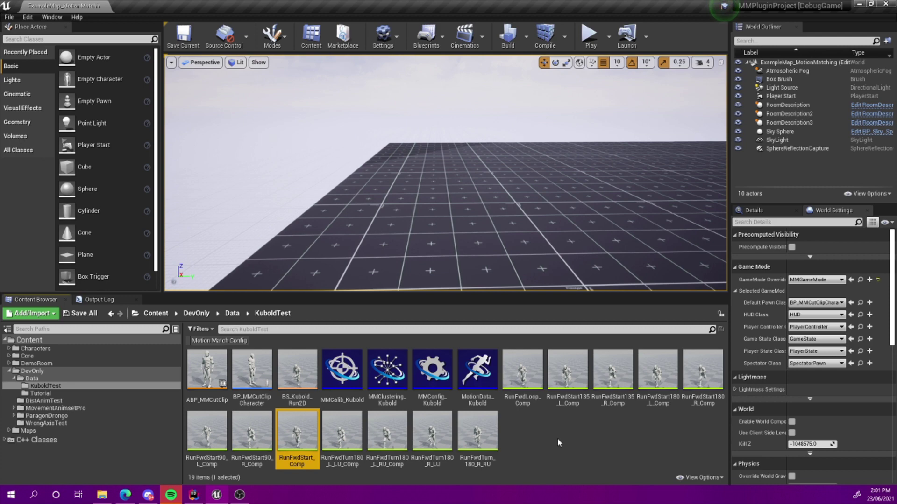
Open the RunFwdTurn180_L_RU_Comp composite and examine the RunFwdLoop segments that follow the turn.
click(568, 372)
key(Right)
key(Right)
key(Right)
key(Down)
key(Left)
double_click(386, 432)
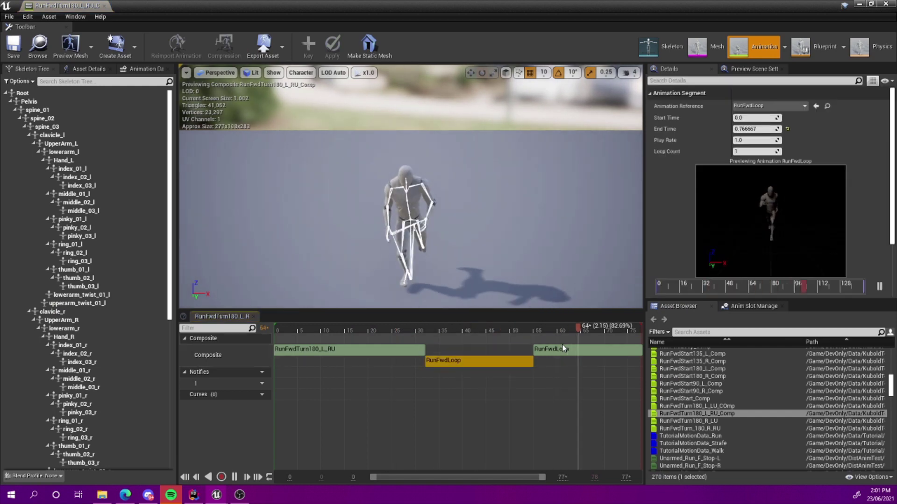
click(545, 352)
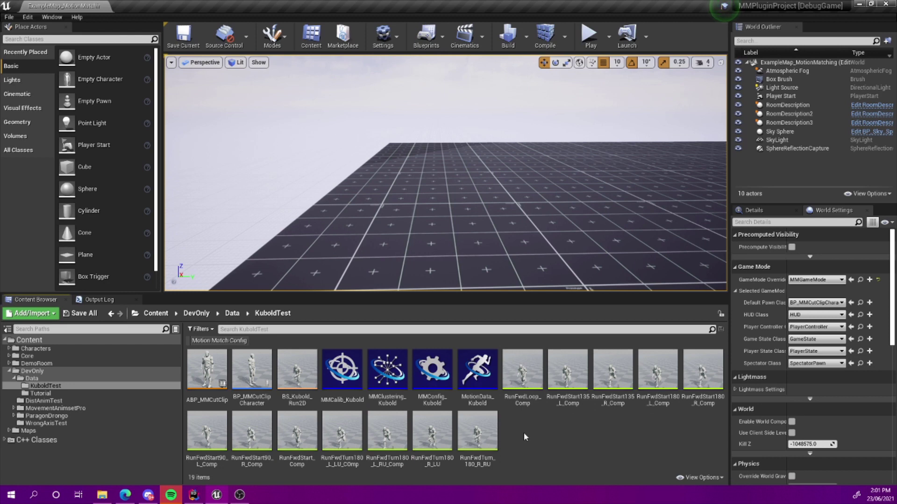
Open the BS_Kubold_Run2D blend space, preview the run blend towards both ends of its horizontal axis, and close it.
double_click(303, 369)
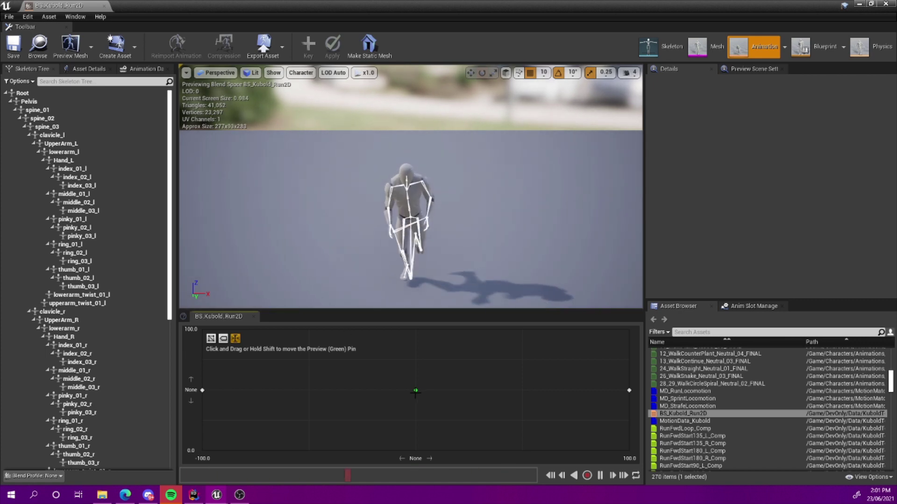
drag(413, 392, 545, 395)
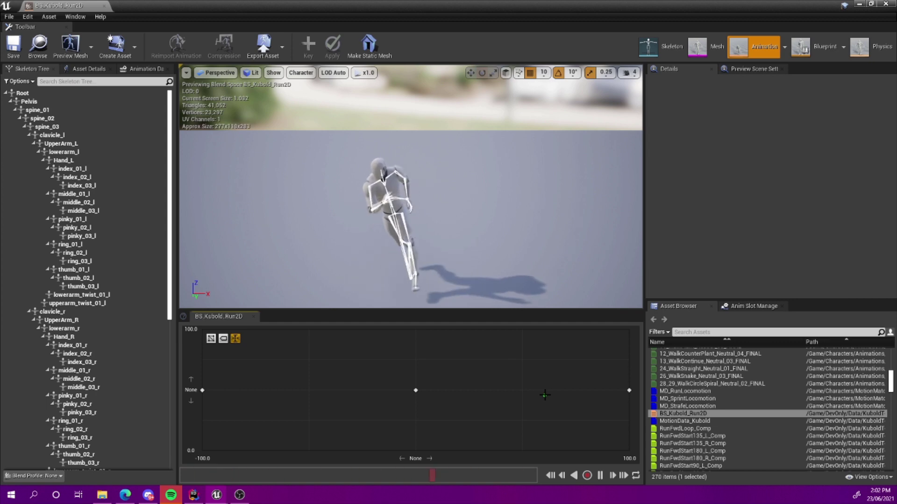
drag(545, 396, 202, 390)
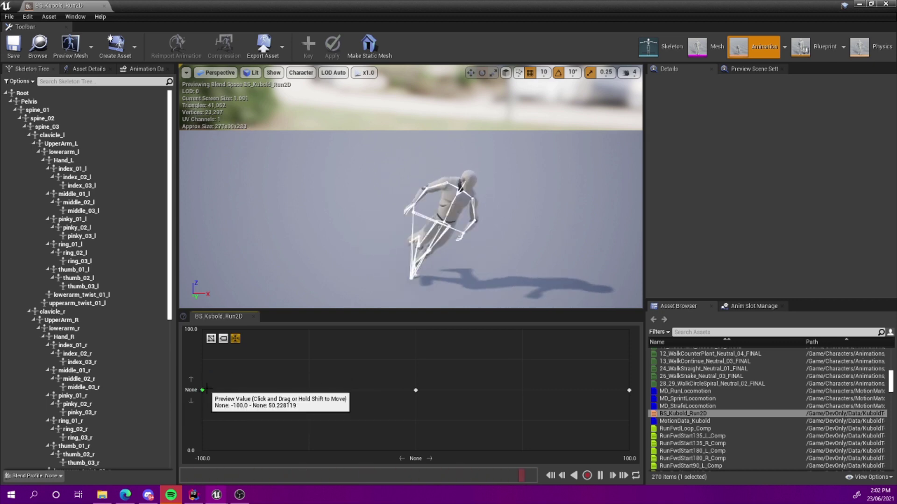
drag(207, 390, 265, 367)
click(104, 6)
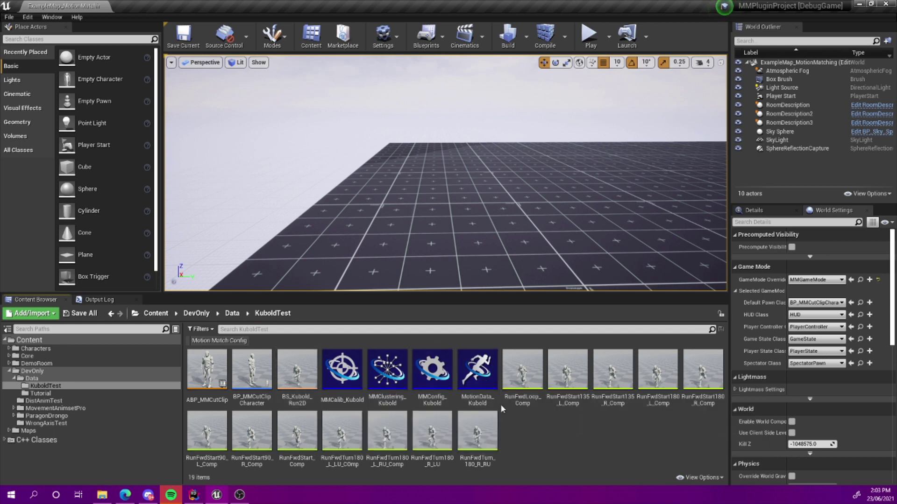
Open MMConfig_Kubold in a smaller floating window, review its skeleton and trajectory times, and close it.
double_click(438, 373)
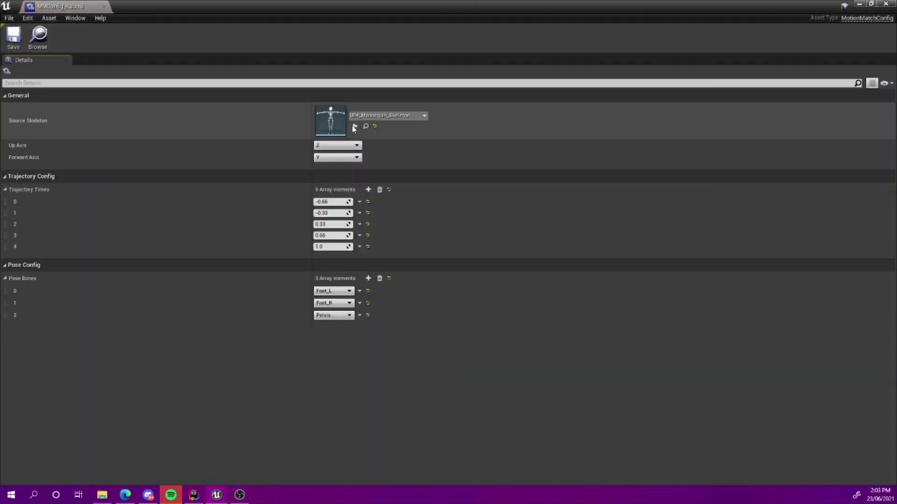
drag(212, 6, 366, 107)
drag(450, 237, 458, 356)
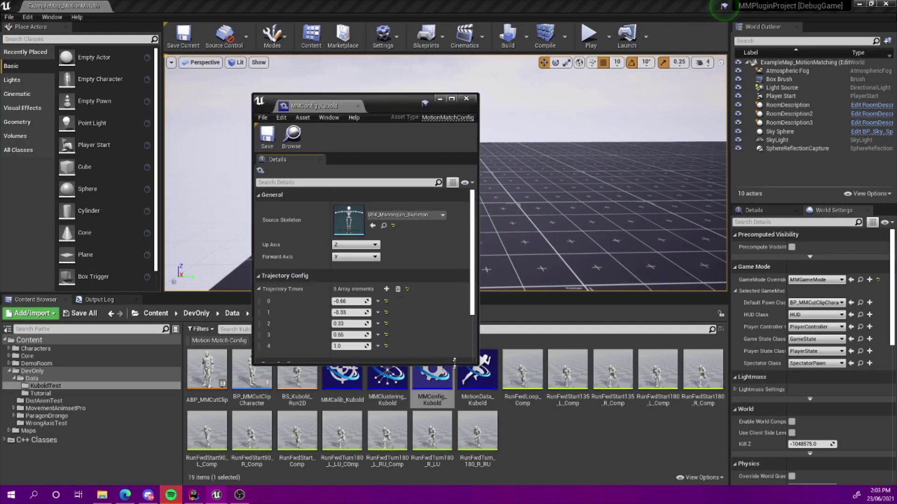
click(466, 99)
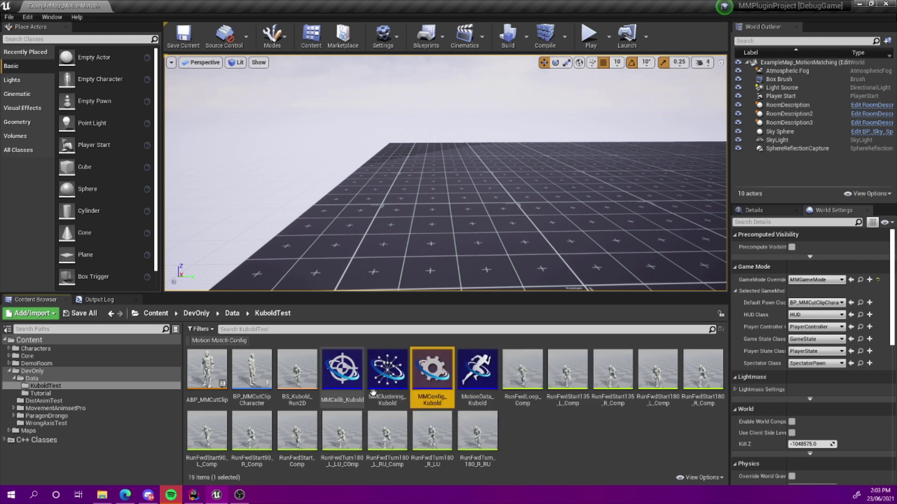
Open MotionData_Kubold in a maximized window and widen its animation list slightly.
double_click(477, 372)
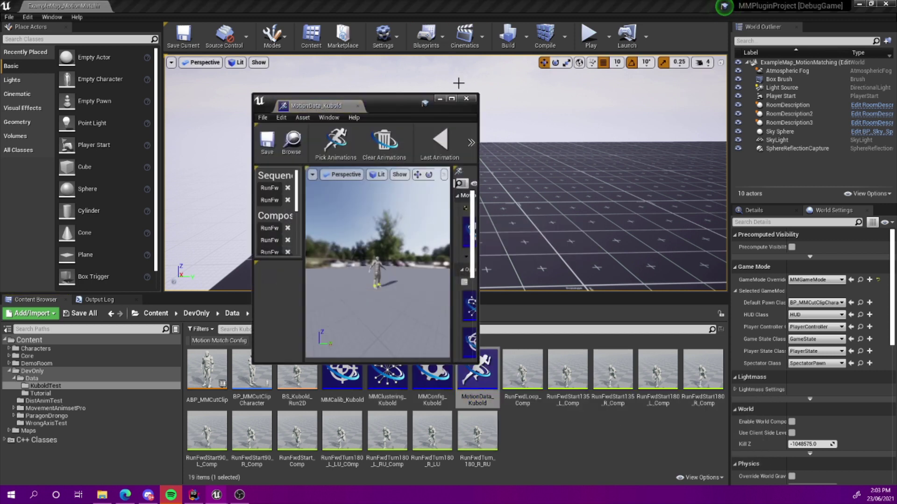
click(451, 99)
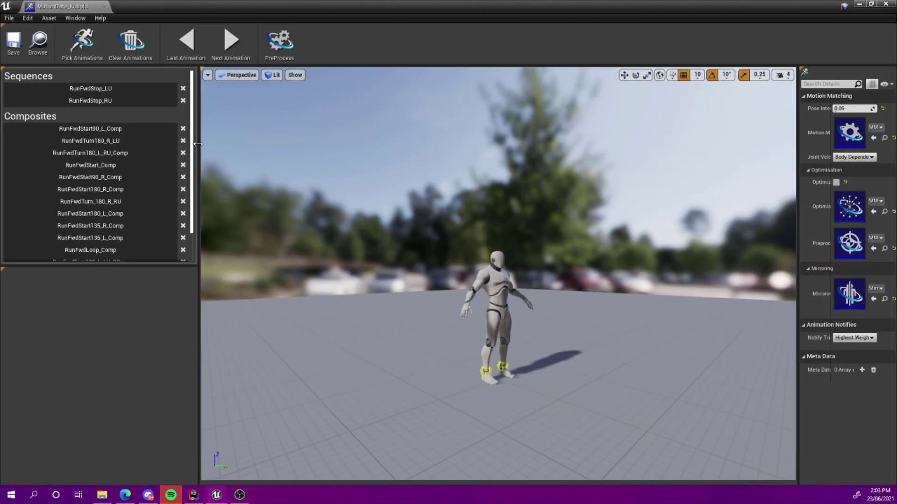
mouse_move(199, 144)
mouse_down()
mouse_move(247, 144)
mouse_move(214, 145)
mouse_up()
Compare the past trajectory and preceding motion settings of the RunFwdStop_LU and RunFwdStop_RU sequences.
click(106, 89)
click(129, 98)
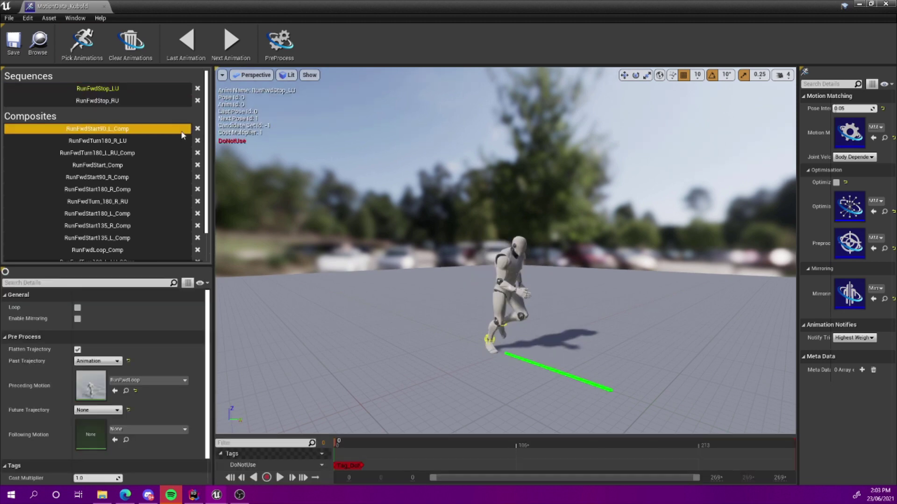
click(142, 102)
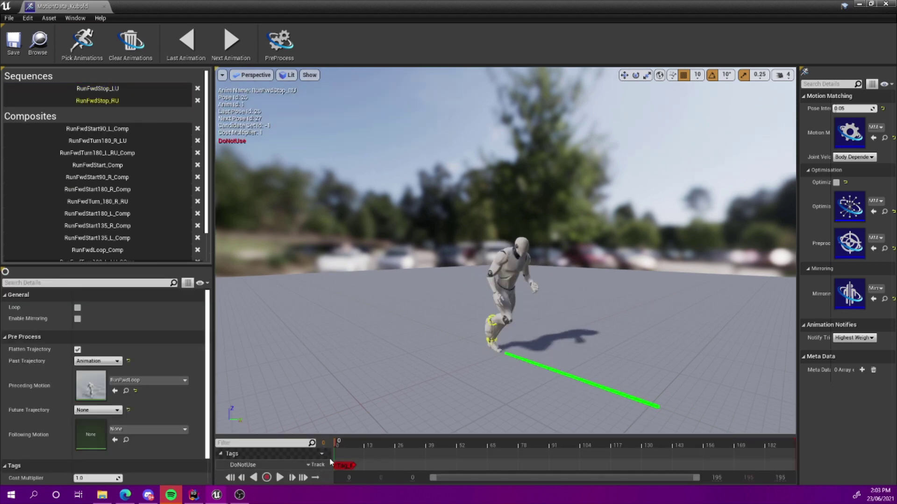
drag(341, 441, 304, 443)
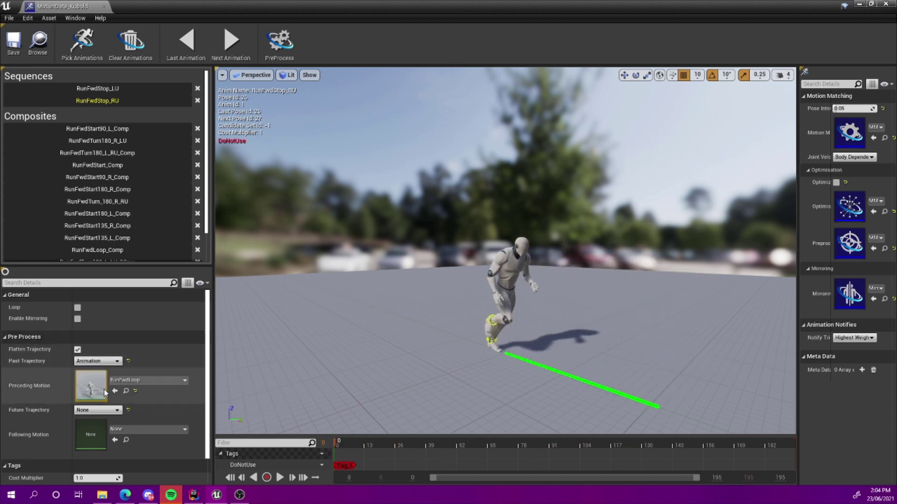
click(119, 89)
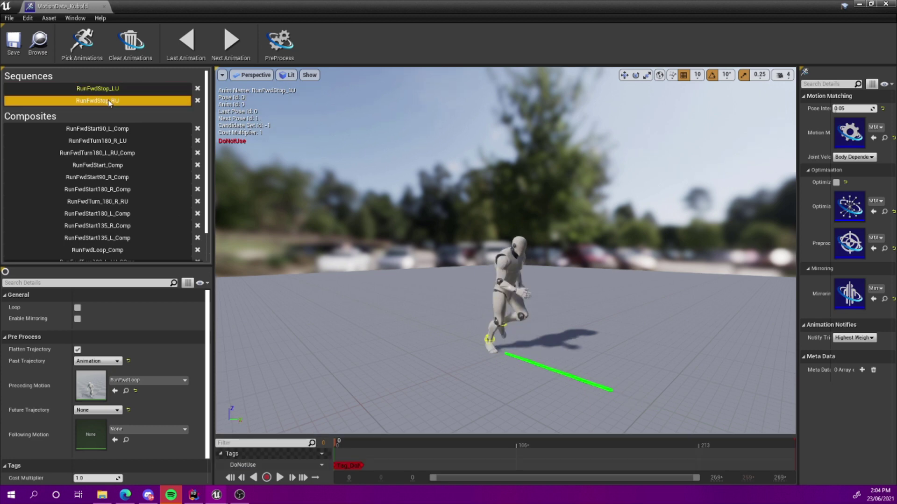
click(110, 101)
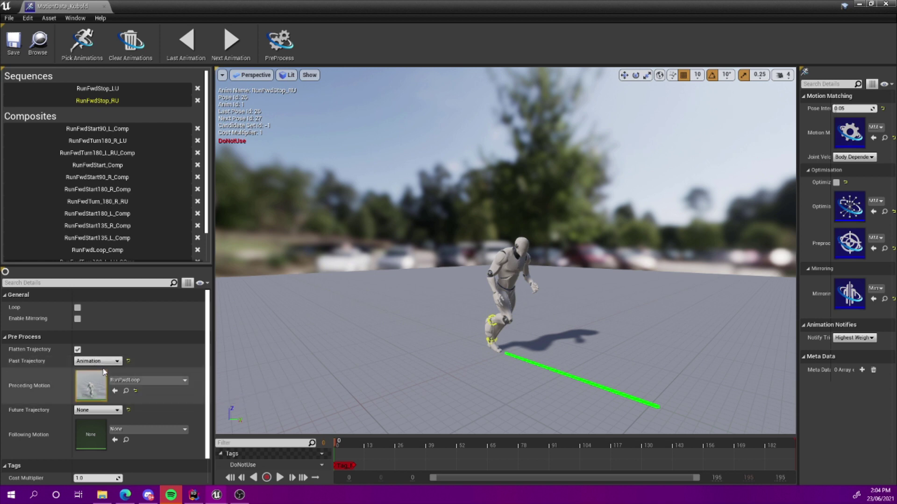
Display the pose data for RunFwdStop_RU in the preview viewport and view its trajectory from another angle.
click(308, 75)
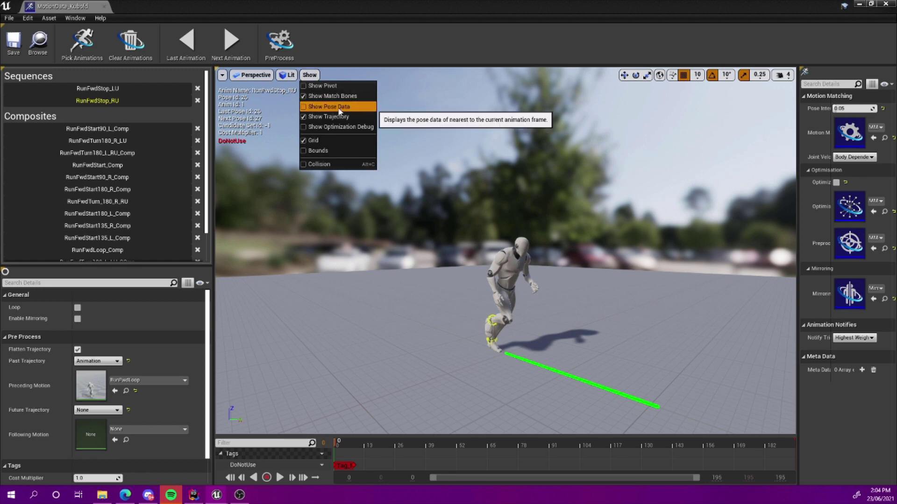
click(327, 109)
click(310, 77)
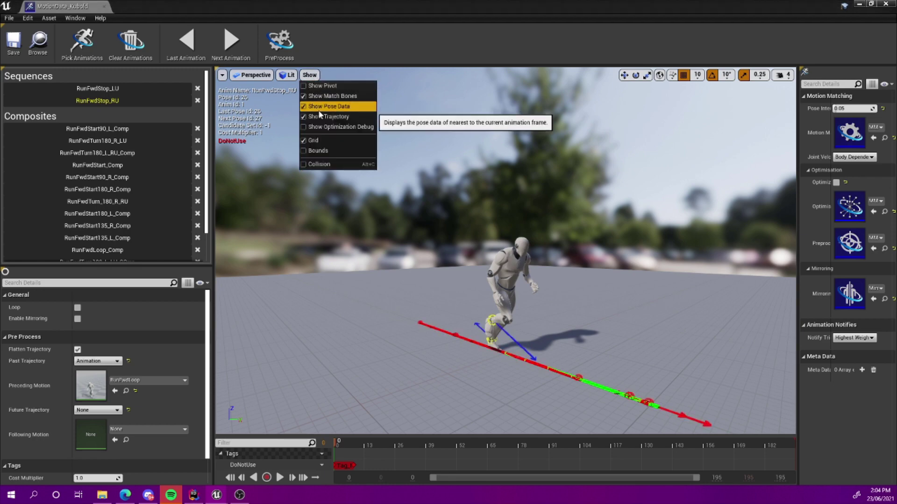
right_drag(411, 187, 481, 306)
key(s)
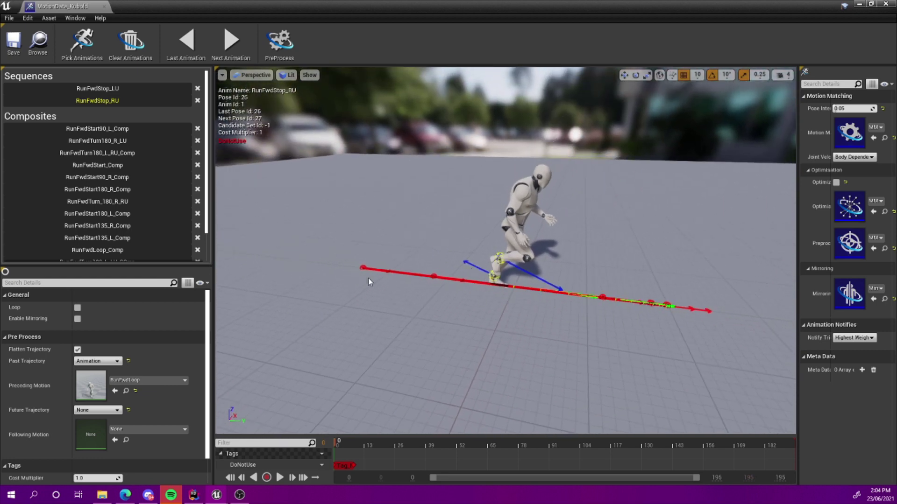
key(d)
right_drag(372, 276, 327, 263)
Review the Past Trajectory options of RunFwdStop_RU, keeping Animation, and scrub the sequence to its end and back.
click(101, 365)
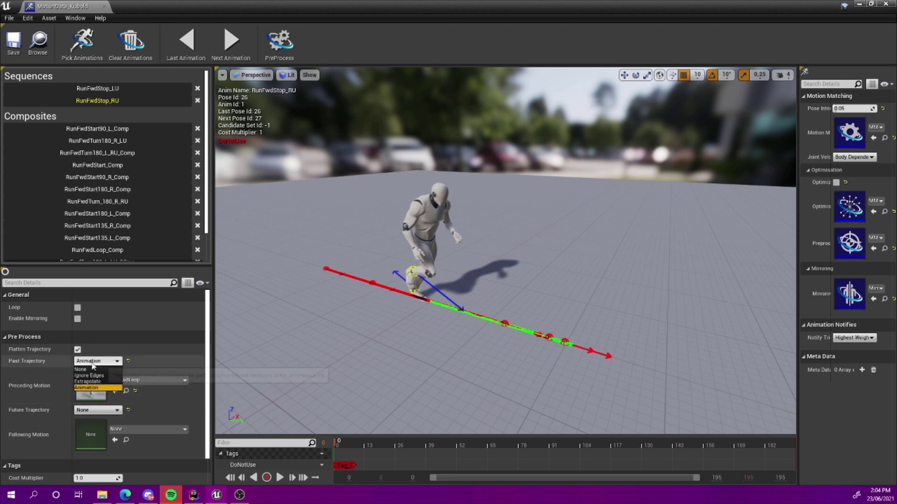
click(105, 387)
click(101, 362)
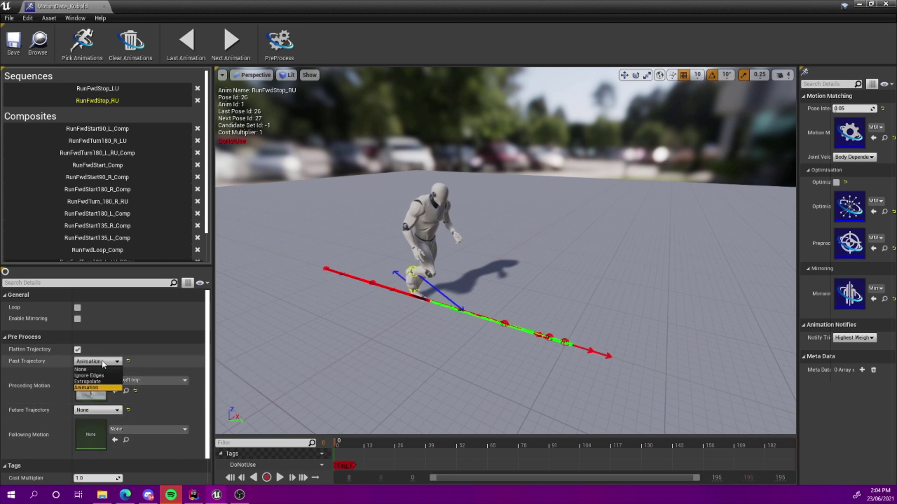
click(95, 388)
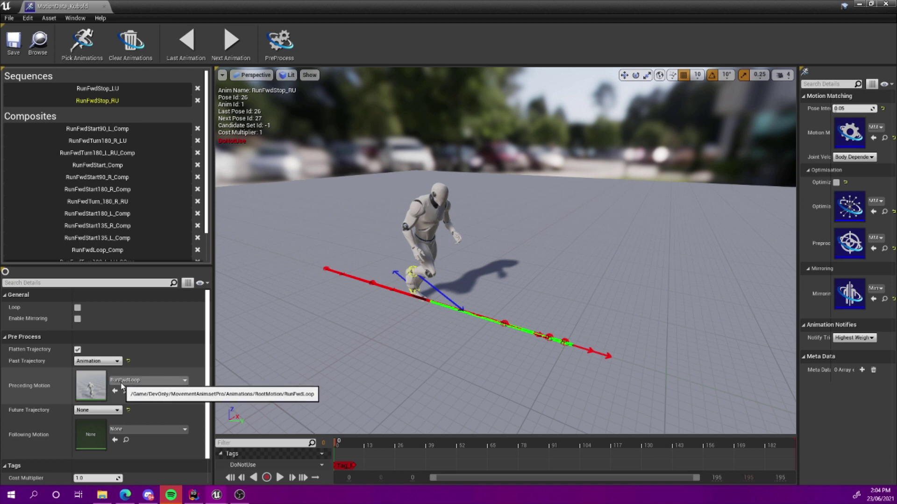
drag(334, 444, 794, 440)
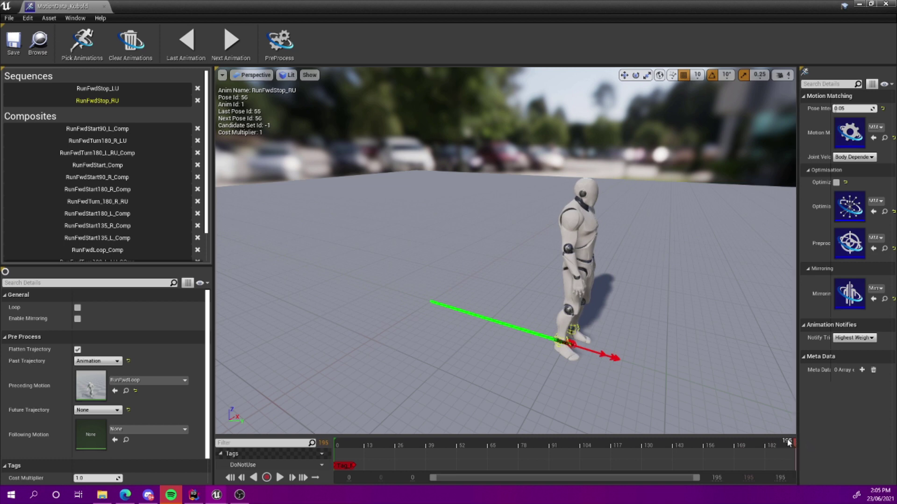
drag(793, 442, 296, 422)
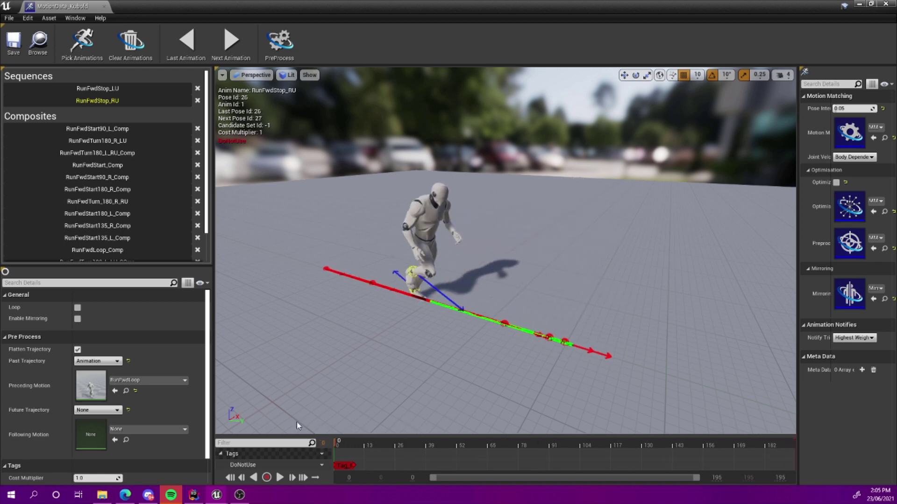
Try Extrapolate as RunFwdStop_RU's past trajectory, and restore Animation with a fresh preprocess of the motion data.
click(99, 363)
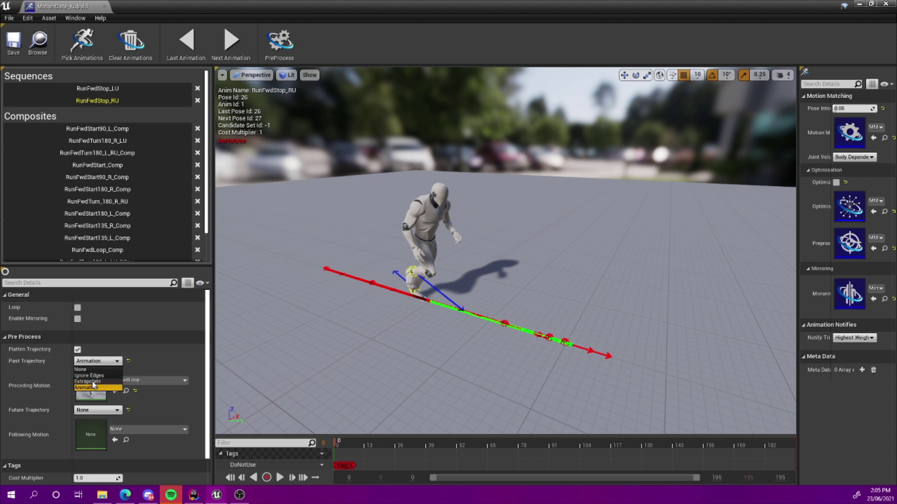
click(93, 382)
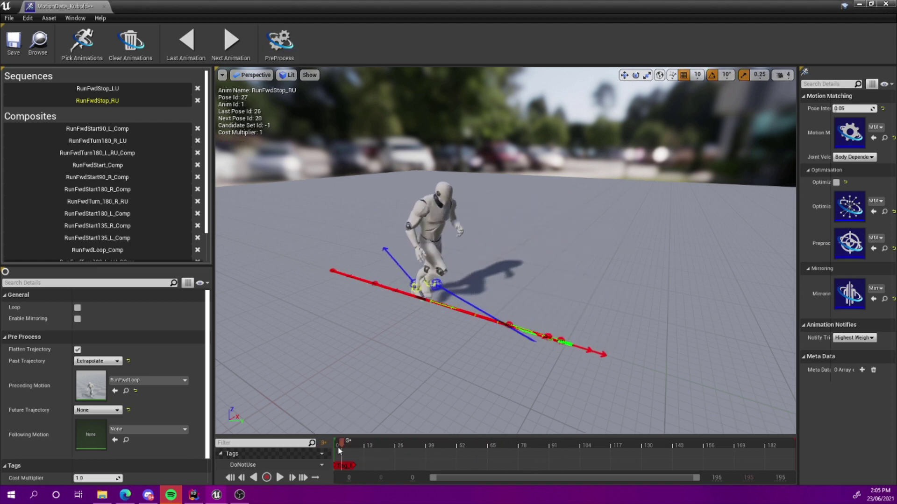
click(100, 361)
click(105, 389)
click(286, 48)
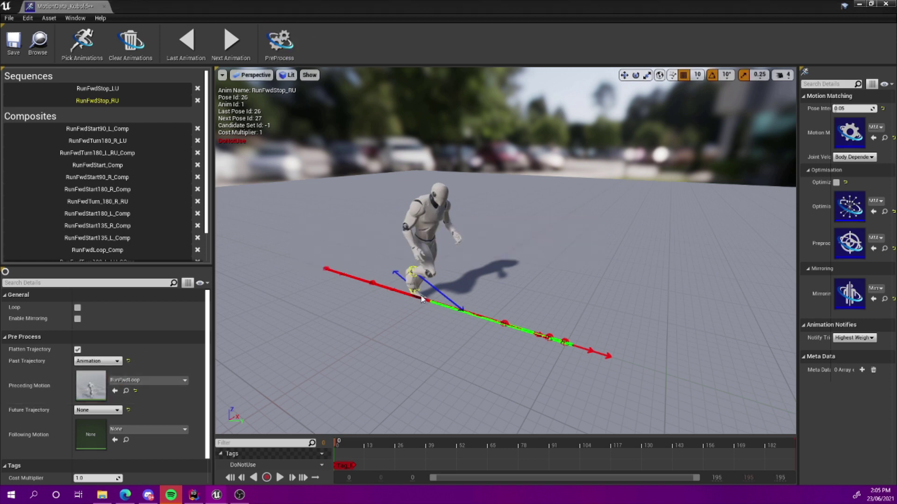
drag(379, 444, 337, 451)
Compare the trajectory settings and timeline tags of the RunFwdStart90_L_Comp and RunFwdTurn180_R_LU composites.
scroll(116, 160, down, 2)
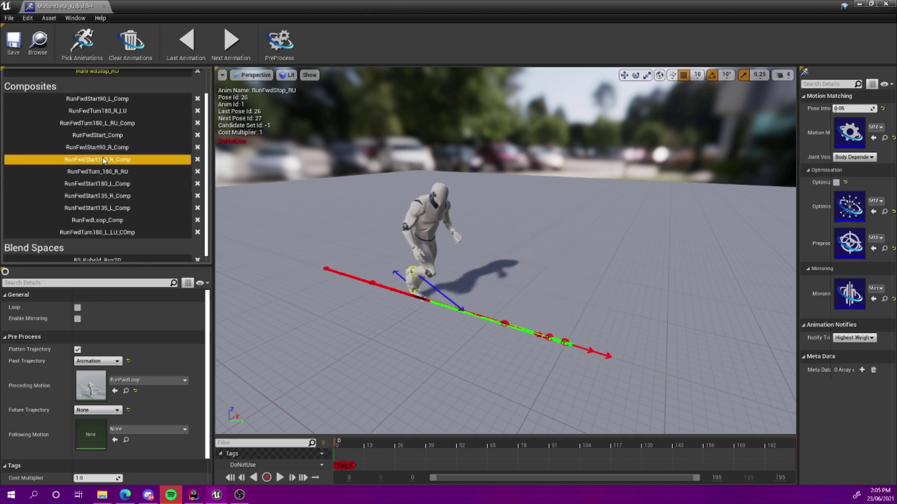
scroll(84, 129, up, 2)
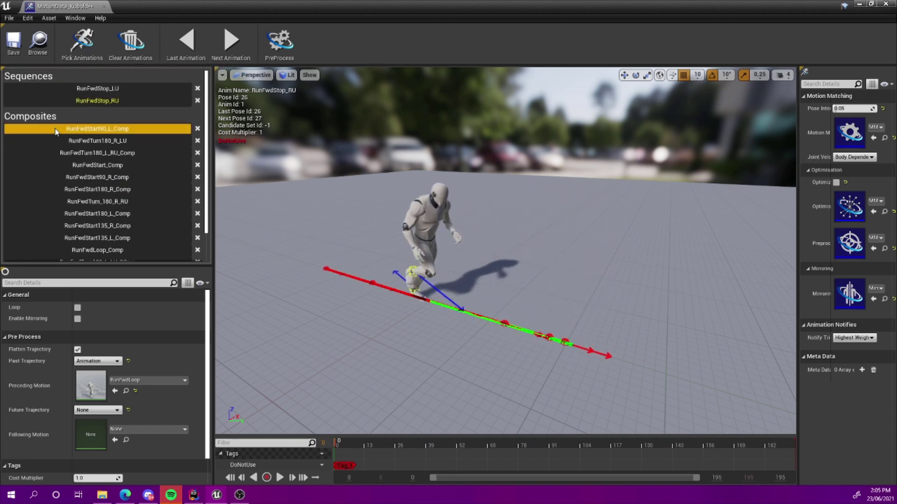
click(92, 133)
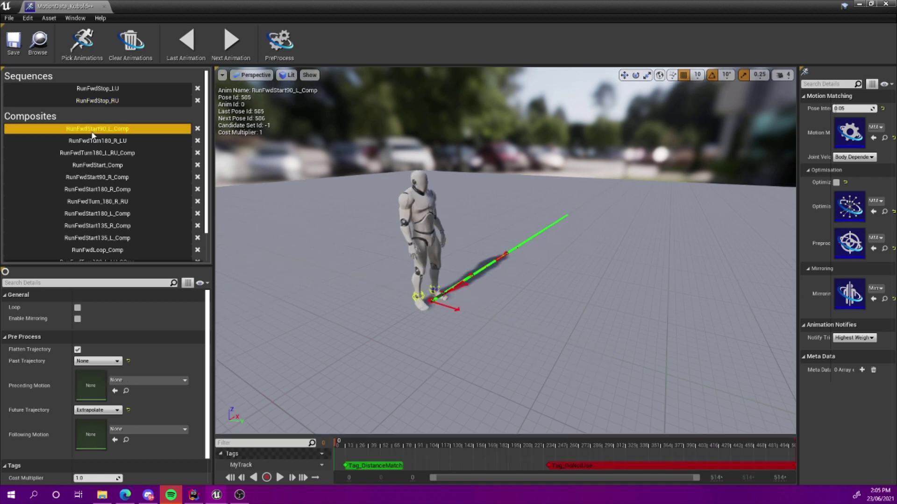
click(381, 469)
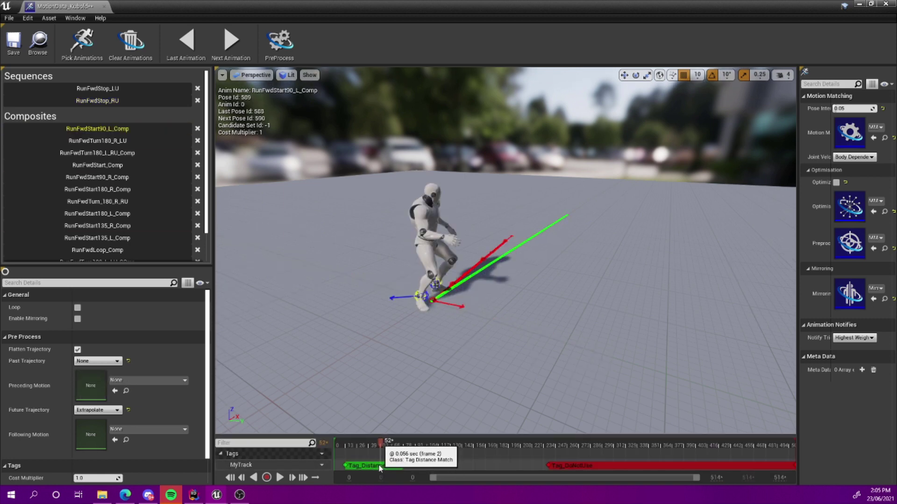
click(103, 131)
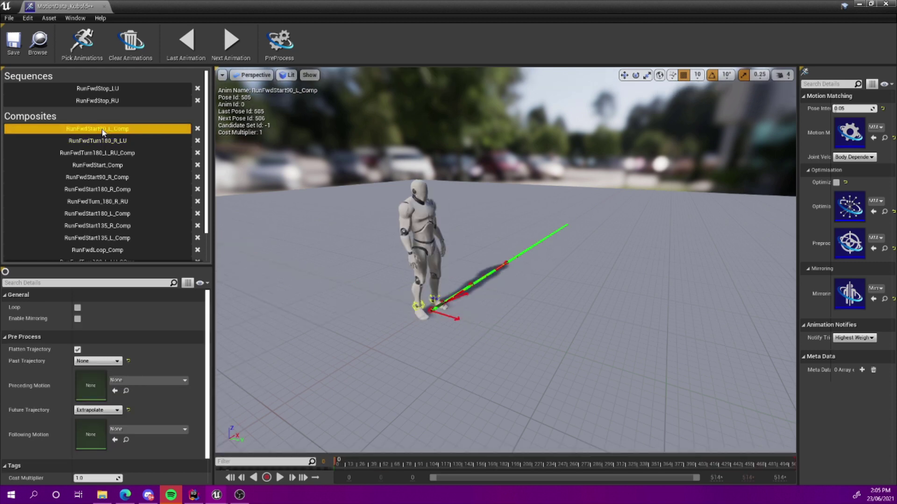
click(106, 142)
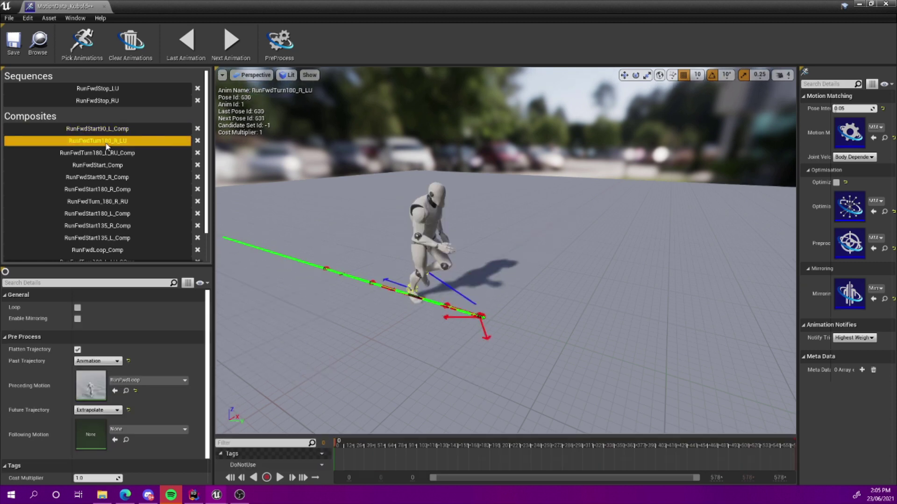
click(108, 131)
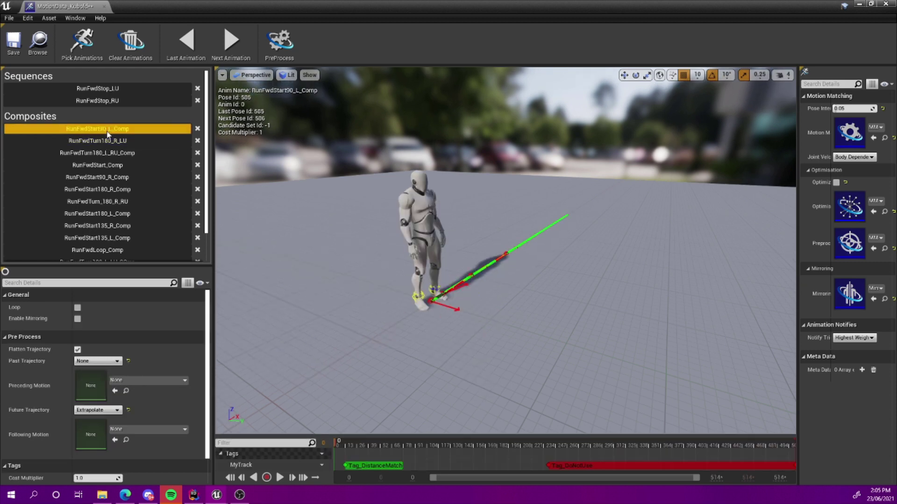
click(107, 140)
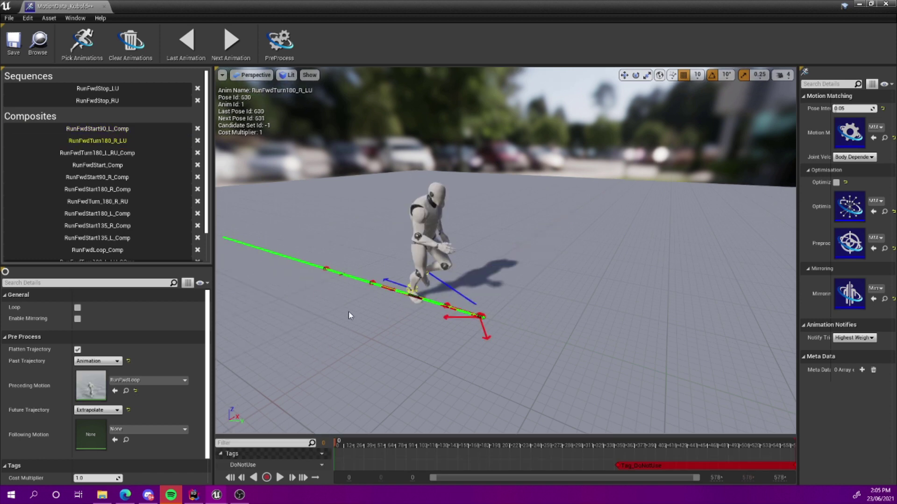
Scrub through RunFwdTurn180_R_LU and move the start of its DoNotUse tag to slightly beyond frame 401.
drag(343, 435, 546, 441)
alt+drag(567, 405, 631, 415)
drag(548, 442, 649, 468)
click(654, 465)
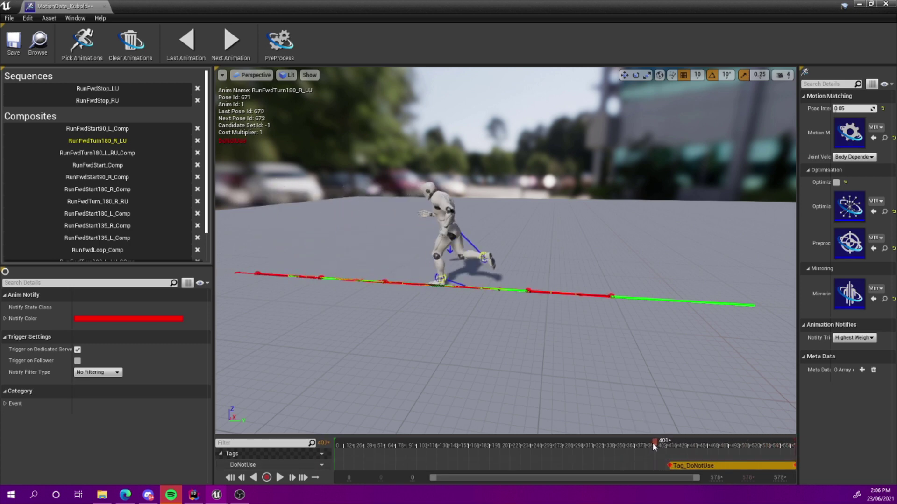
Scrub RunFwdTurn180_R_LU between the turn and the end to examine its poses and trajectory around the DoNotUse tag.
drag(655, 447, 802, 451)
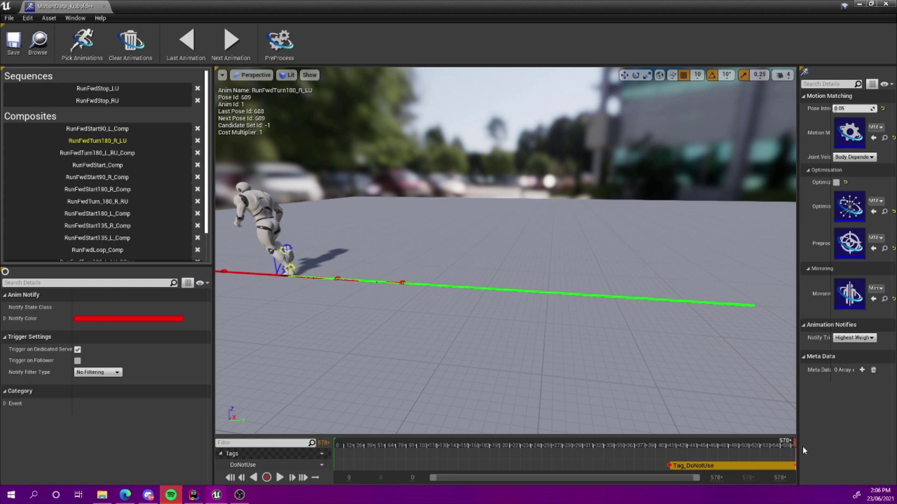
drag(780, 446, 512, 445)
click(674, 444)
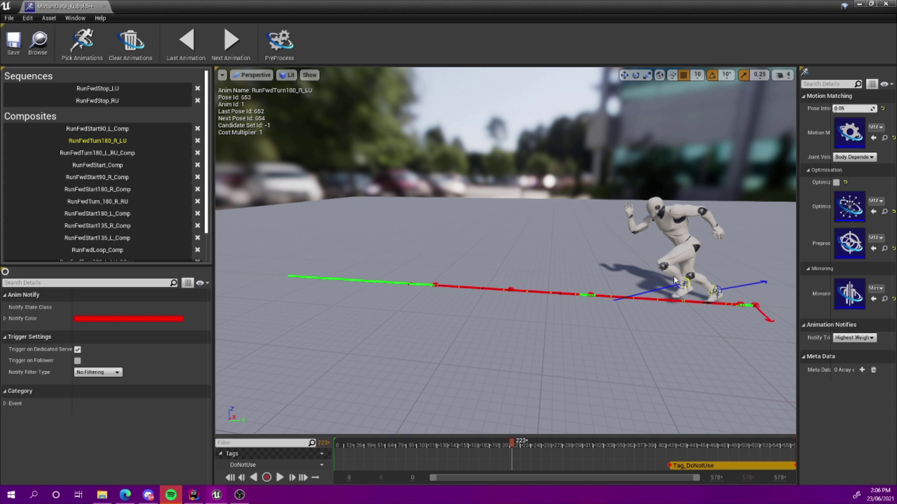
click(496, 444)
drag(489, 442, 536, 442)
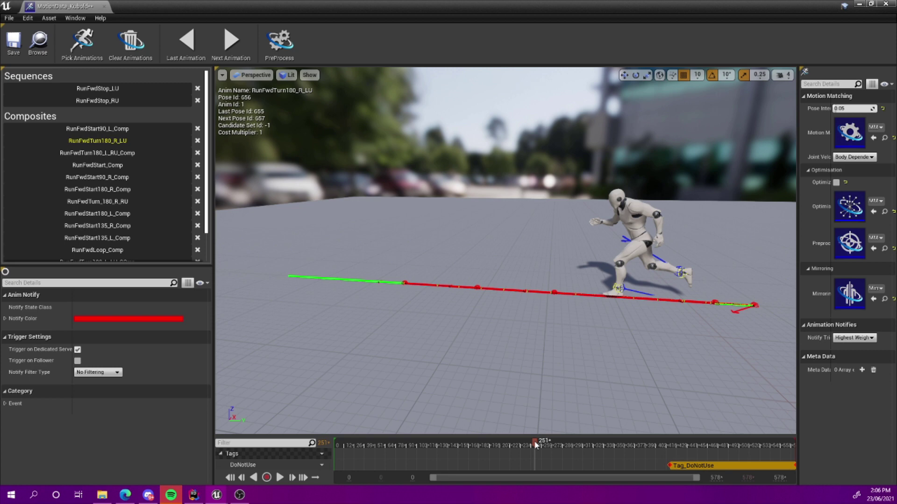
drag(534, 441, 542, 441)
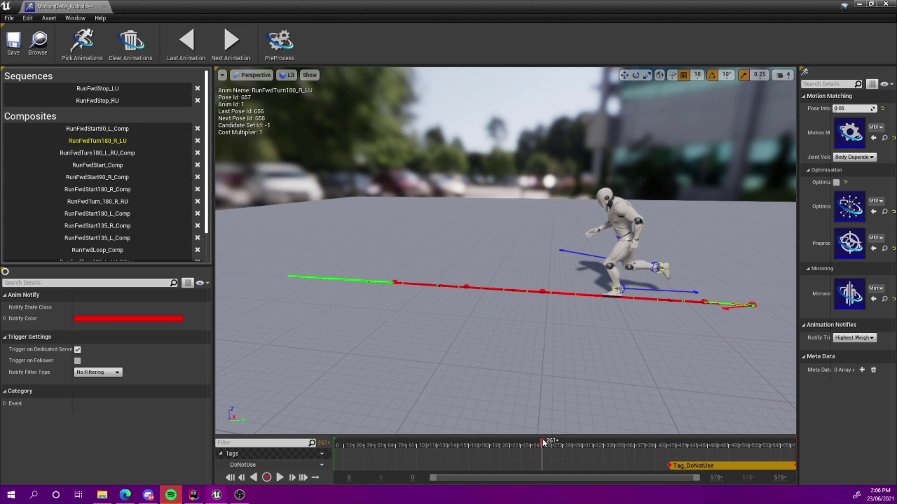
drag(543, 442, 690, 447)
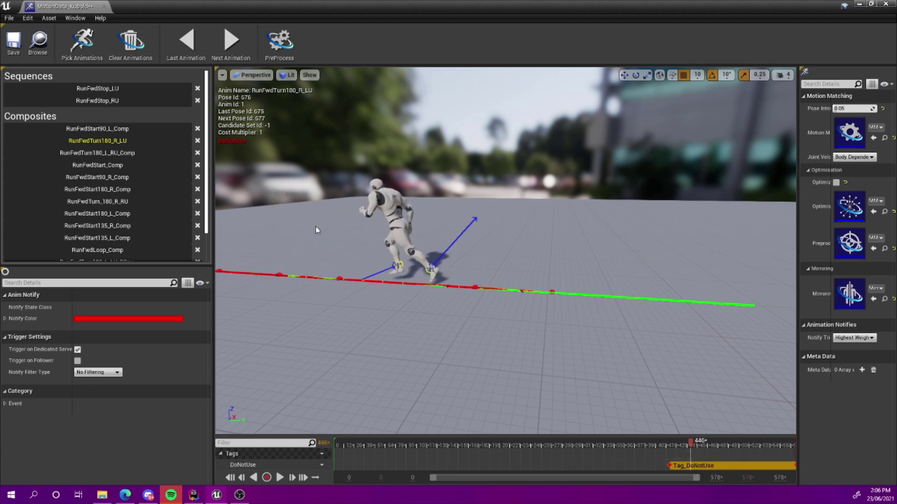
Move the start of the DoNotUse tag on RunFwdTurn180_L_RU_Comp to about frame 344.
click(96, 153)
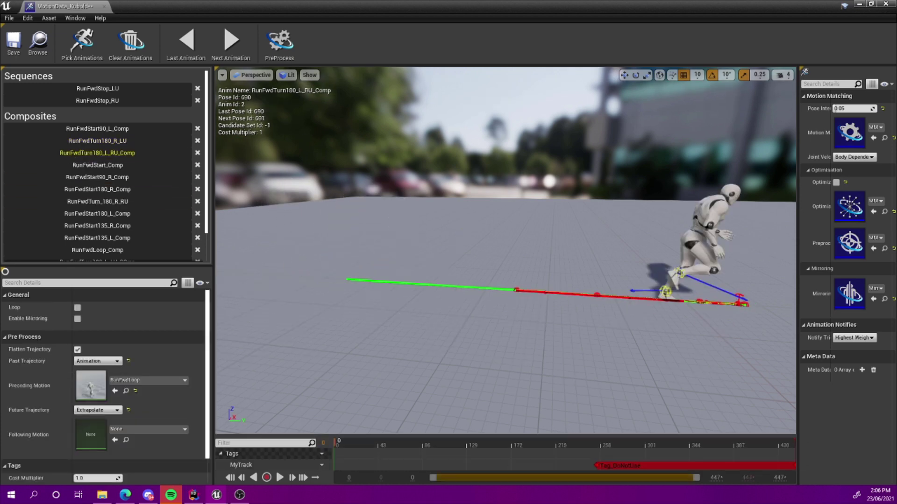
click(604, 465)
drag(555, 445, 693, 443)
drag(628, 467, 803, 438)
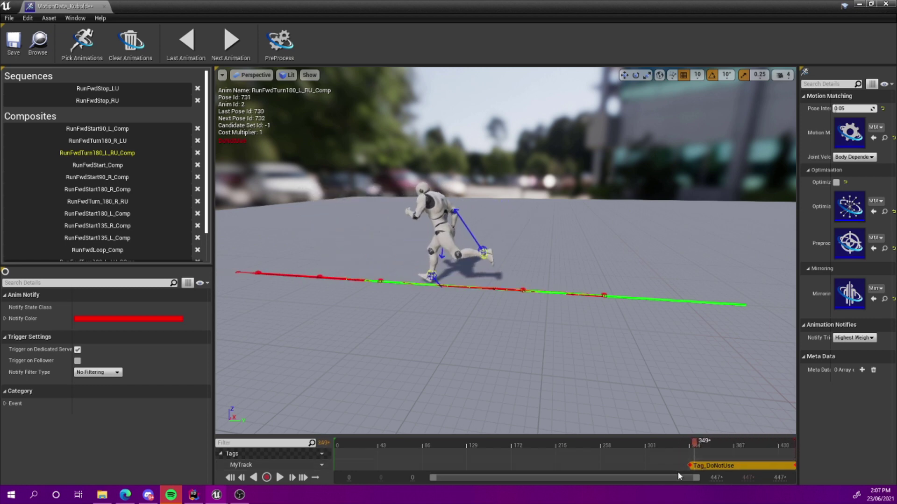
drag(693, 446, 689, 446)
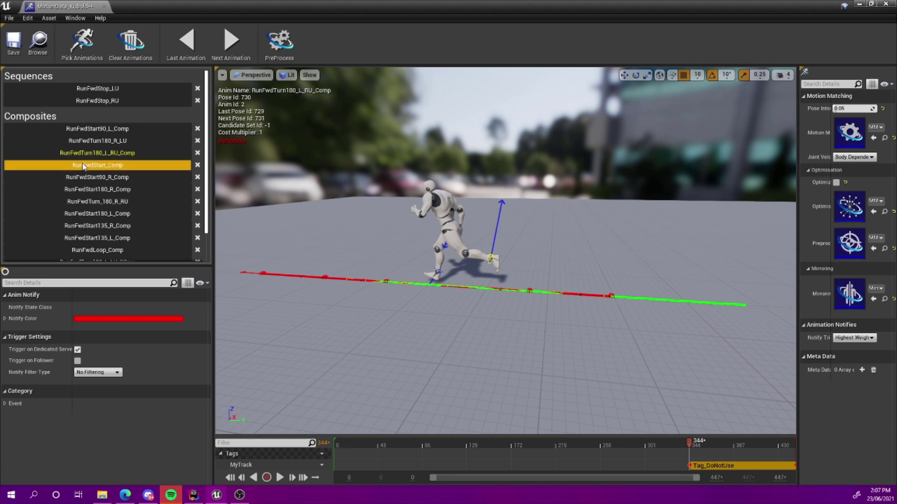
click(94, 153)
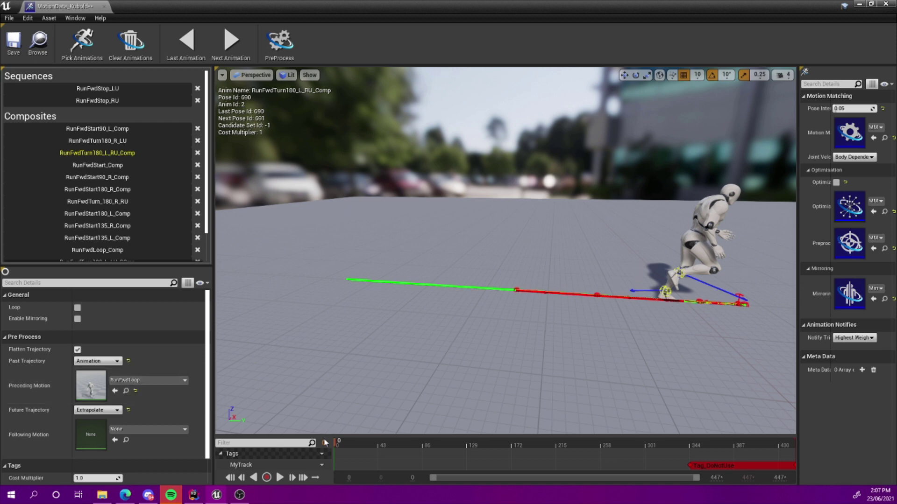
Open the RunFwdStart_Comp composite and scrub it almost to the end to examine its trajectory.
click(104, 167)
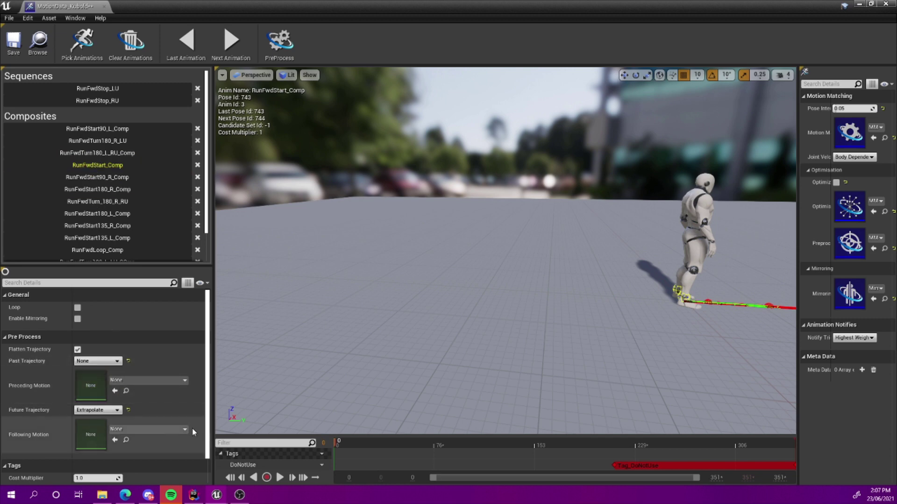
right_drag(518, 312, 448, 299)
right_drag(561, 331, 575, 331)
drag(351, 447, 787, 441)
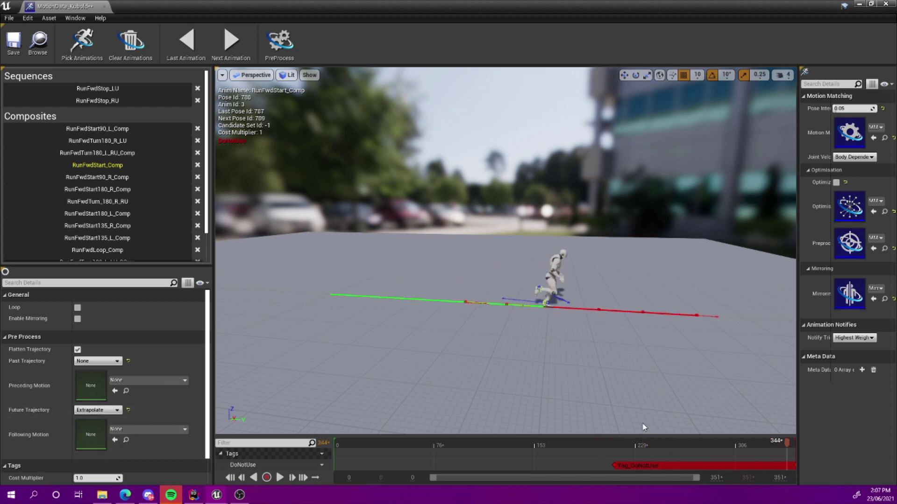
Preview RunFwdStart90_R_Comp from its beginning up to the start of its DoNotUse tag.
click(97, 177)
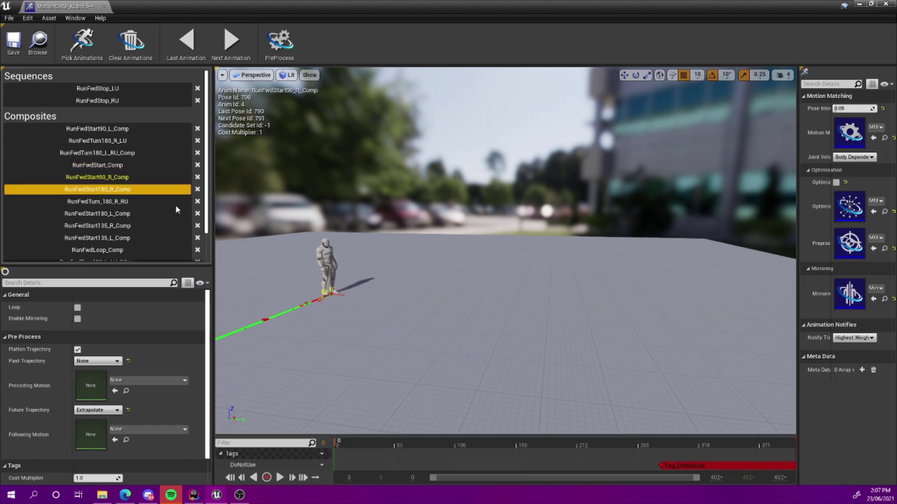
right_drag(509, 342, 397, 342)
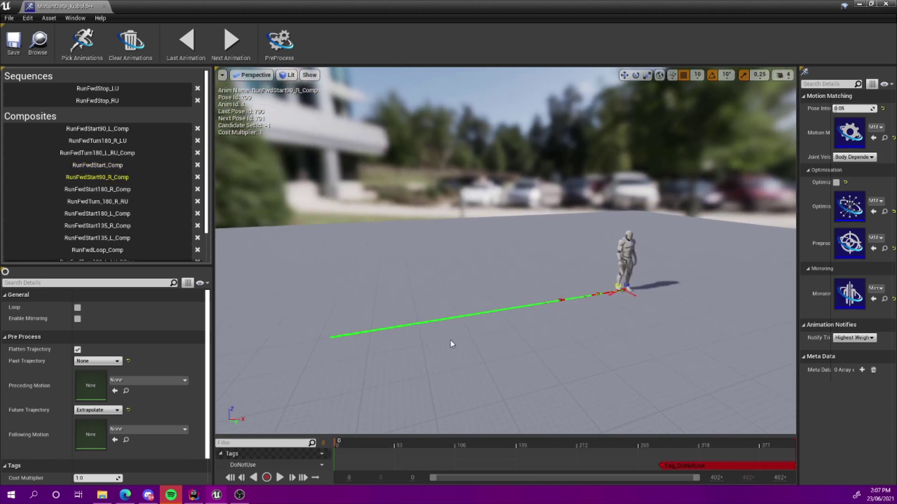
drag(341, 446, 664, 450)
Set RunFwdStart90_R_Comp's future trajectory to None and preprocess the motion data to check the trajectory at the animation's end.
click(82, 411)
click(89, 421)
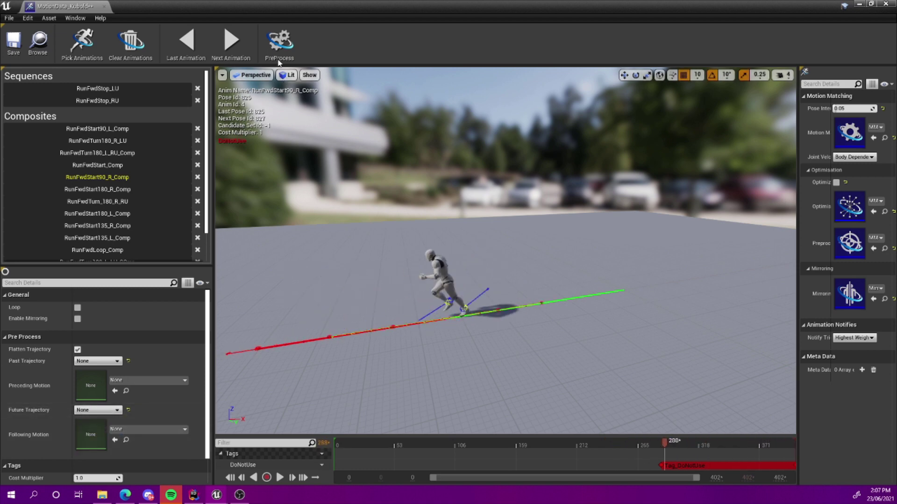
click(280, 42)
drag(413, 446, 806, 443)
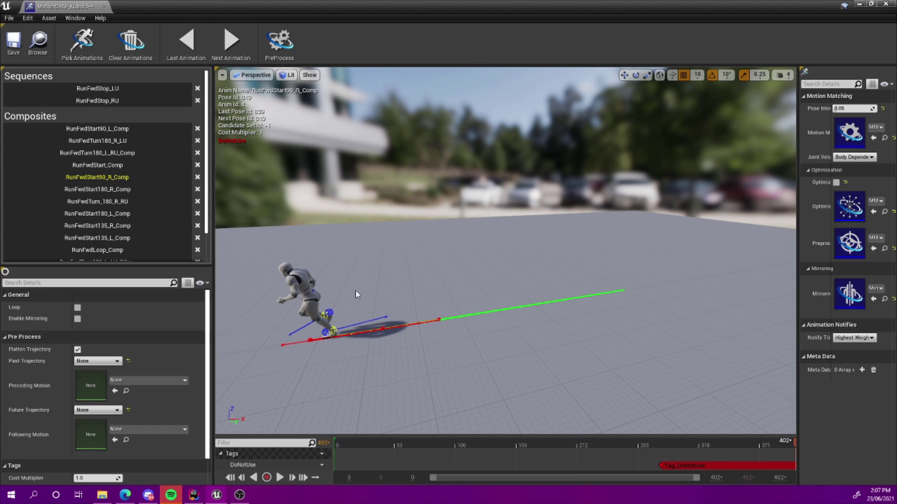
Set RunFwdStart90_R_Comp's future trajectory back to Extrapolate and scrub the animation back to about frame 244.
click(96, 410)
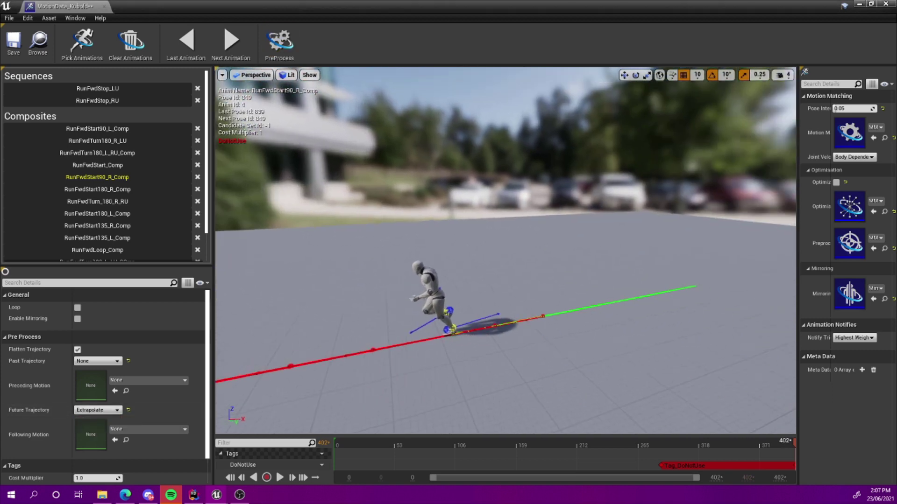
drag(749, 443, 613, 442)
Step through the composites following RunFwdStart90_R_Comp down to RunFwdLoop_Comp to check their trajectories and settings.
scroll(103, 174, down, 2)
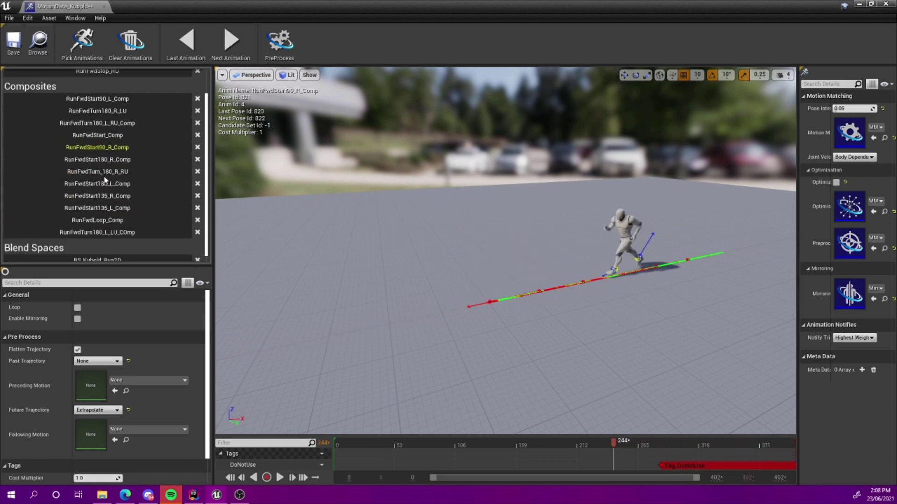
click(106, 163)
click(106, 173)
click(106, 186)
click(105, 206)
click(104, 220)
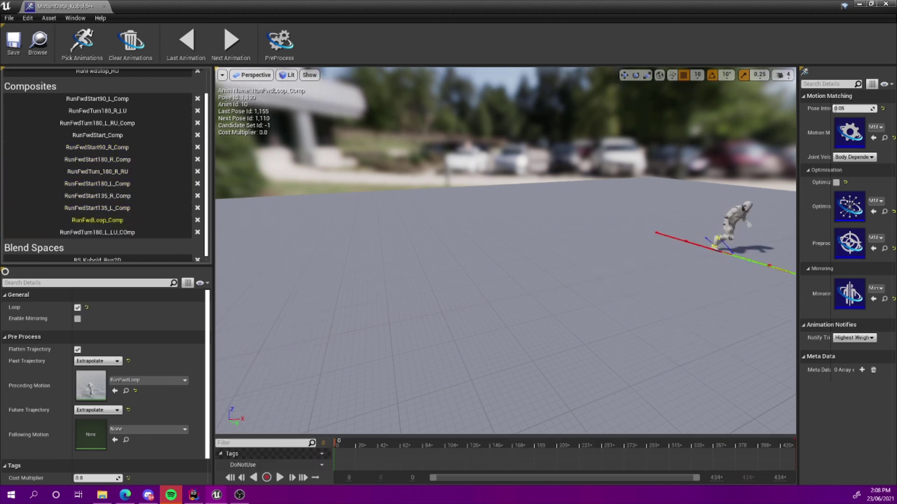
View RunFwdLoop_Comp from the side and scrub it to about frame 116 to examine its looping trajectory.
scroll(112, 185, up, 2)
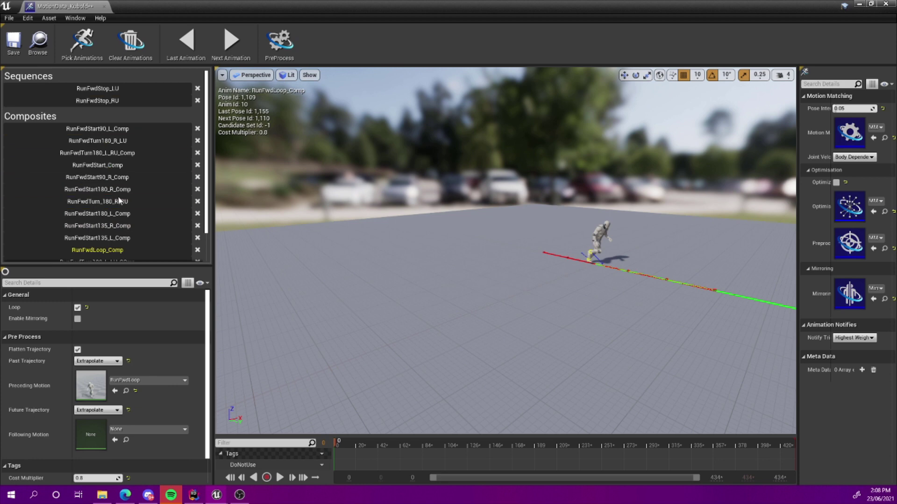
scroll(116, 214, down, 2)
mouse_move(518, 274)
right_down()
mouse_move(626, 252)
mouse_move(631, 268)
mouse_move(607, 303)
mouse_move(520, 271)
right_up()
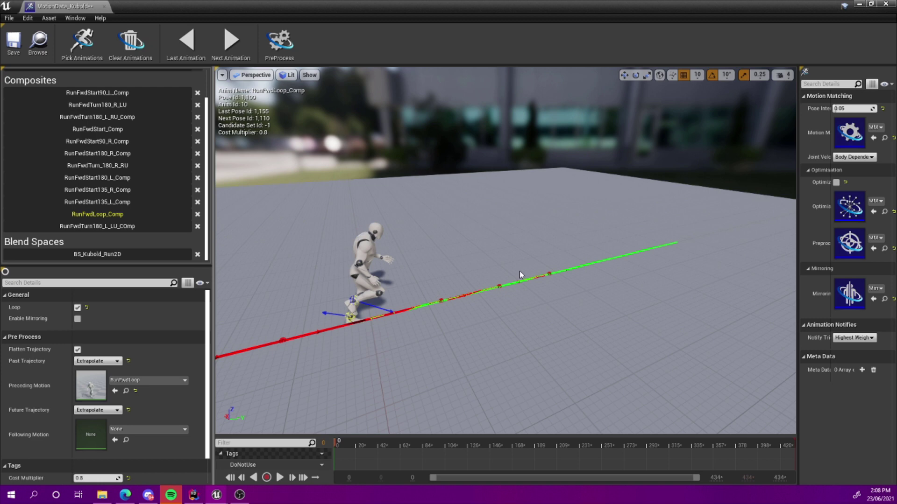
drag(338, 443, 456, 444)
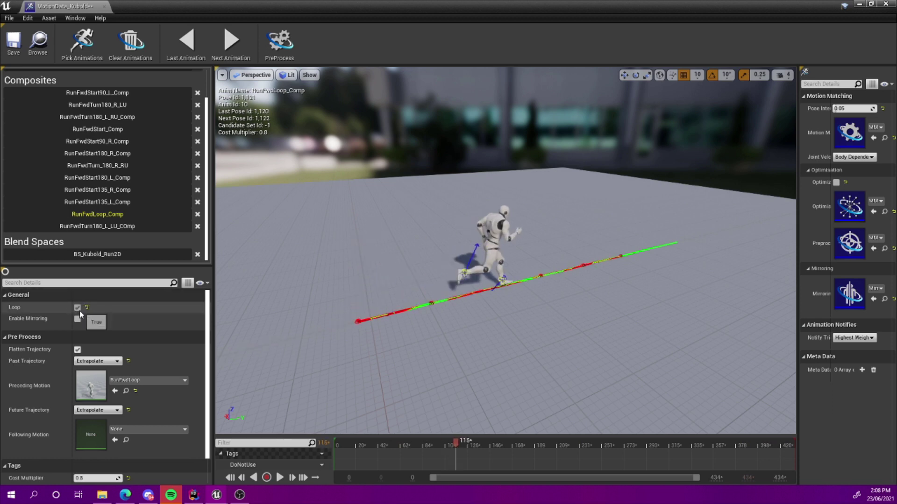
Set RunFwdLoop_Comp's past trajectory to None, clear its preceding motion and preprocess the motion data to check the result.
click(98, 361)
click(93, 371)
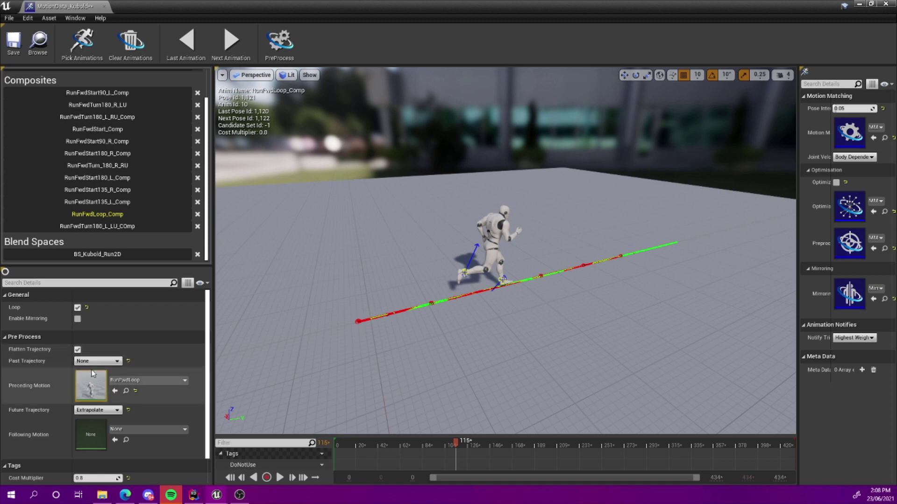
click(135, 391)
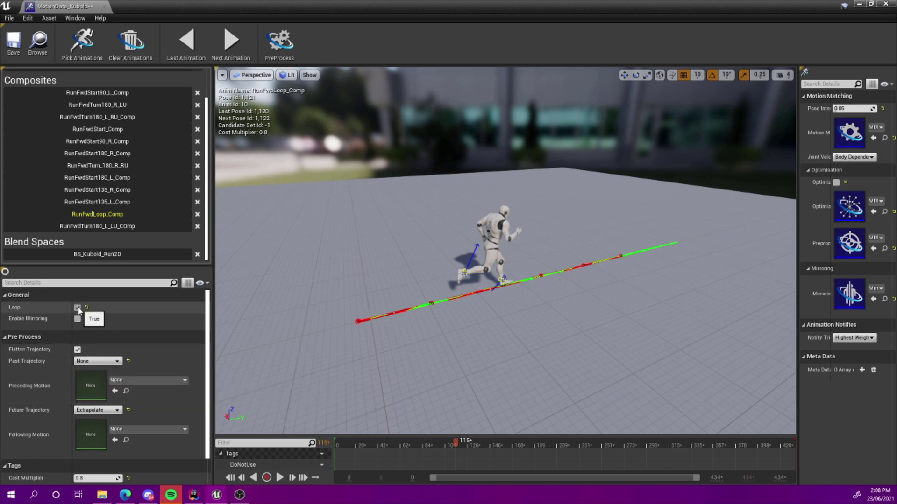
click(290, 38)
mouse_move(428, 446)
mouse_down()
mouse_move(390, 447)
mouse_move(789, 443)
mouse_move(439, 446)
mouse_up()
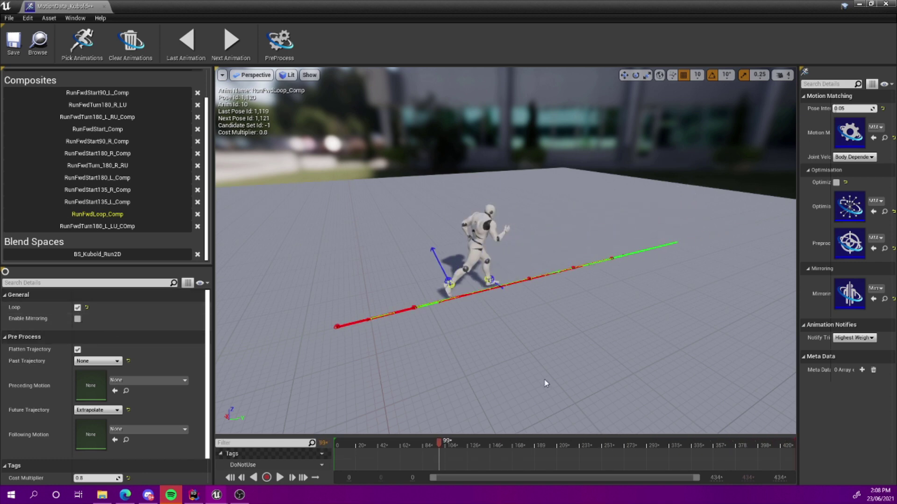
click(280, 43)
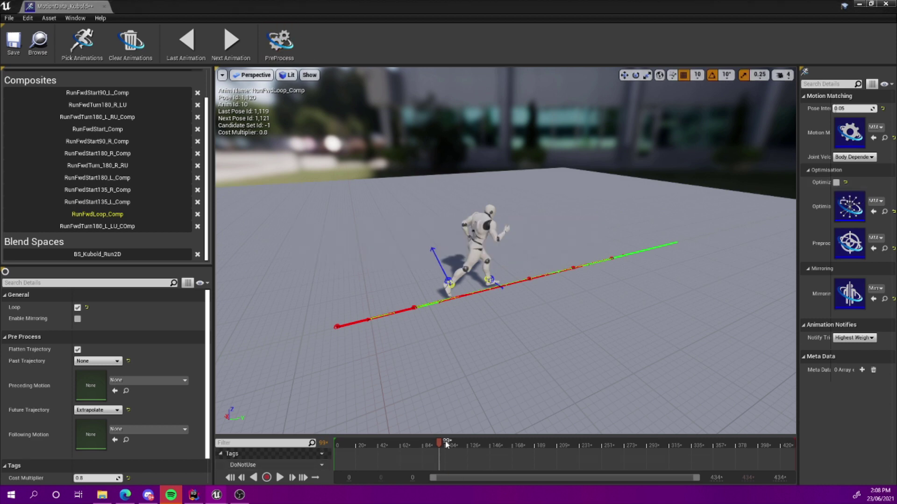
Open the RunFwdTurn180_L_LU_COmp composite and check its trajectory near the start of the animation.
click(91, 214)
click(91, 226)
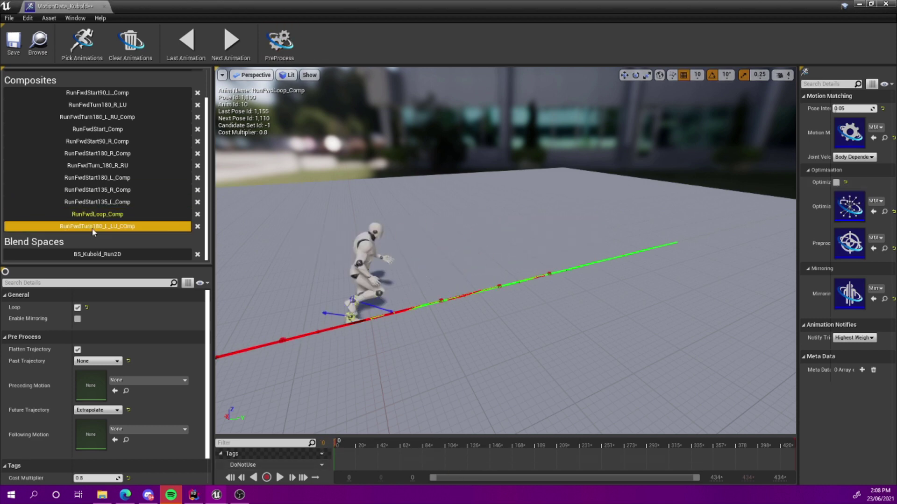
click(103, 258)
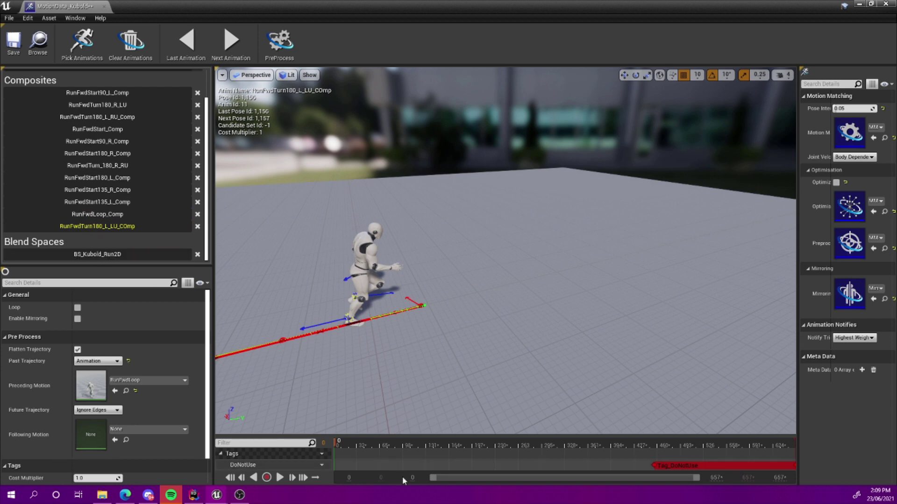
mouse_move(353, 446)
mouse_down()
mouse_move(651, 447)
mouse_move(348, 446)
mouse_up()
Open the BS_Kubold_Run2D blend space in the motion data and review its trajectory, loop and sample spacing settings.
click(98, 254)
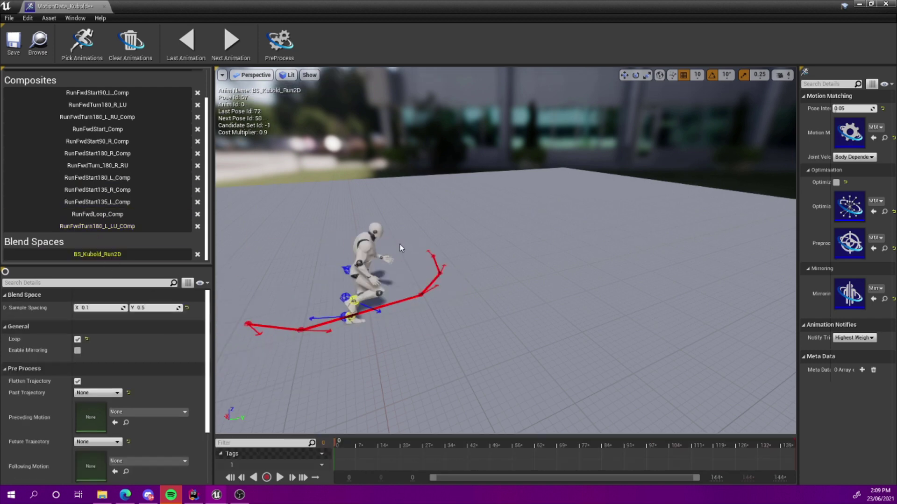
right_drag(415, 247, 453, 264)
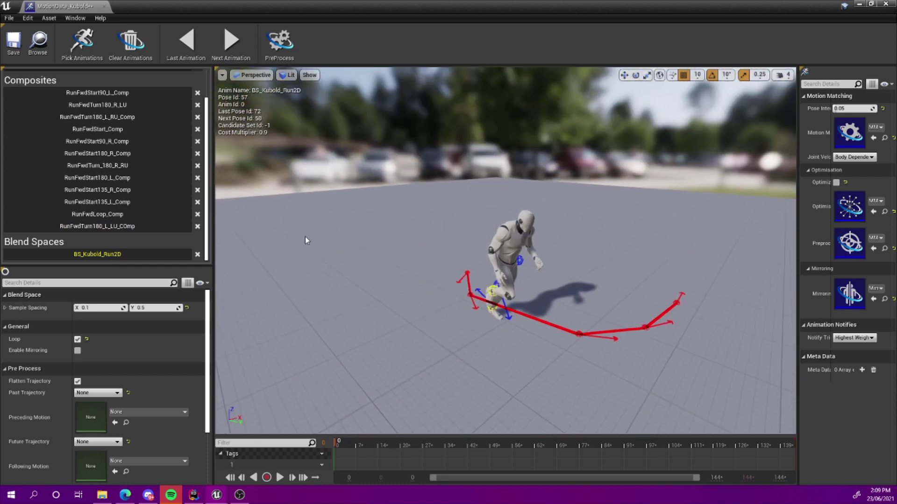
scroll(140, 371, down, 3)
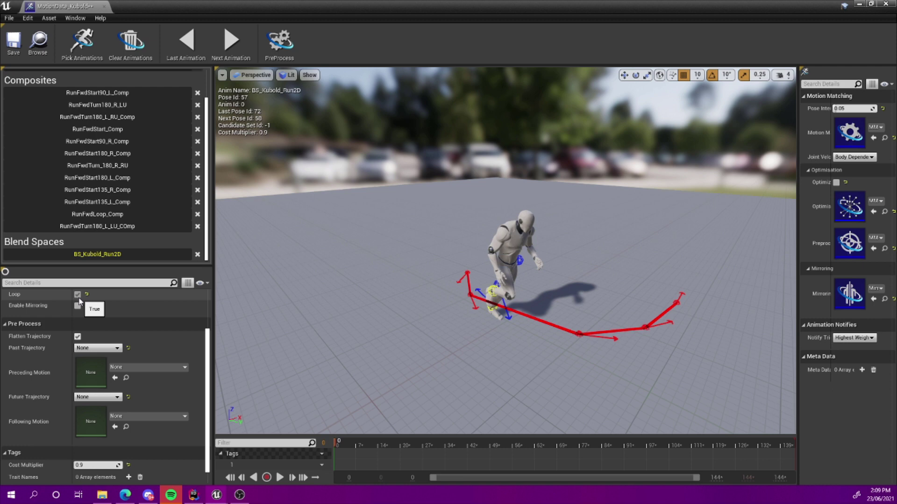
click(116, 227)
click(103, 254)
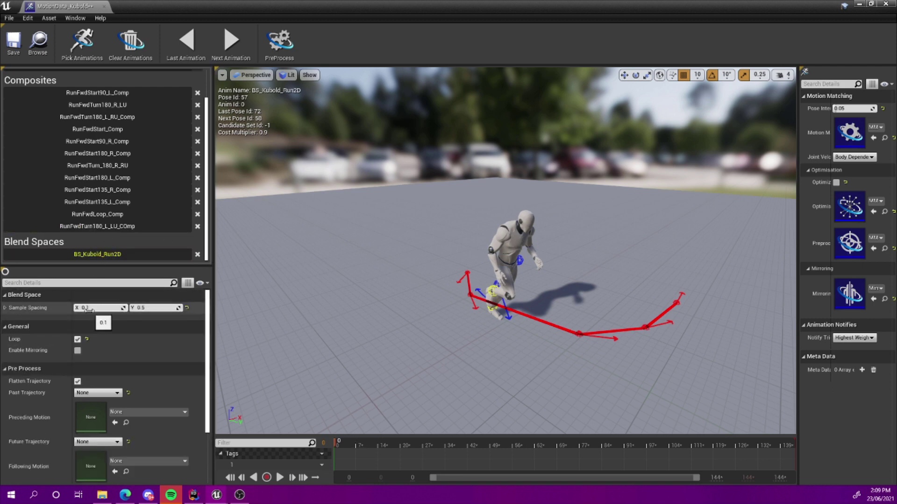
click(89, 308)
click(95, 308)
drag(102, 307, 61, 303)
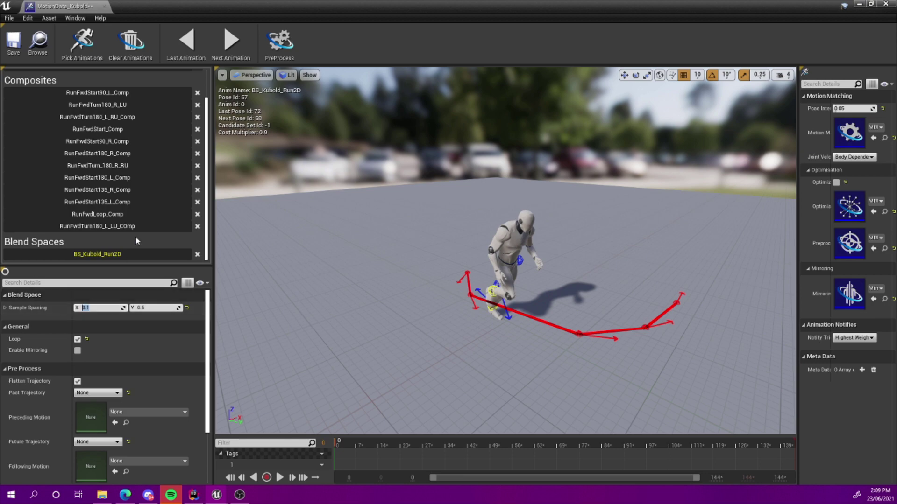
Open the BS_Kubold_Run2D asset from the KuboldTest folder in a maximized editor to view its blend axes.
drag(291, 9, 540, 97)
double_click(318, 379)
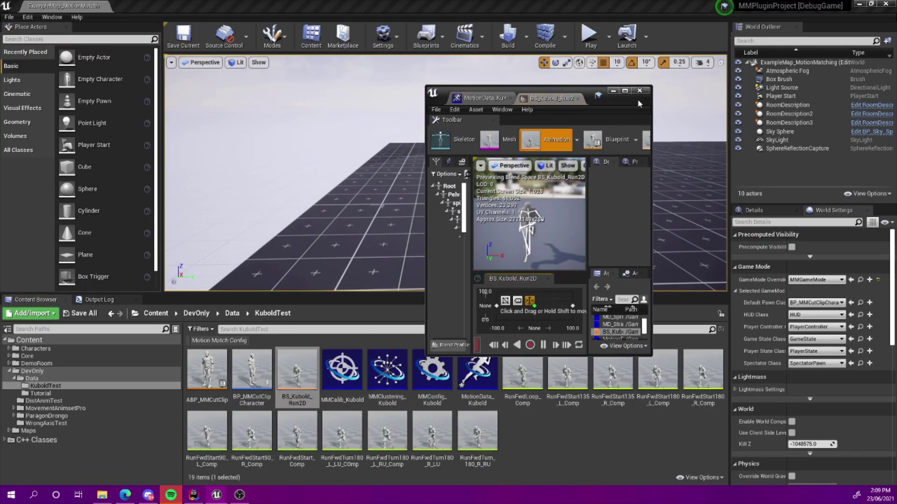
click(624, 90)
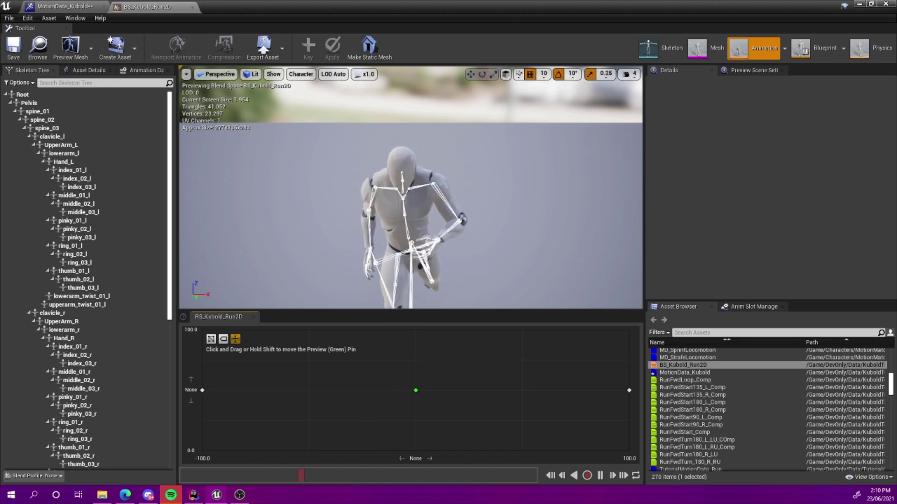
Return to MotionData_Kubold, set BS_Kubold_Run2D's Y sample spacing to 1.0 and scrub through its animation.
click(65, 6)
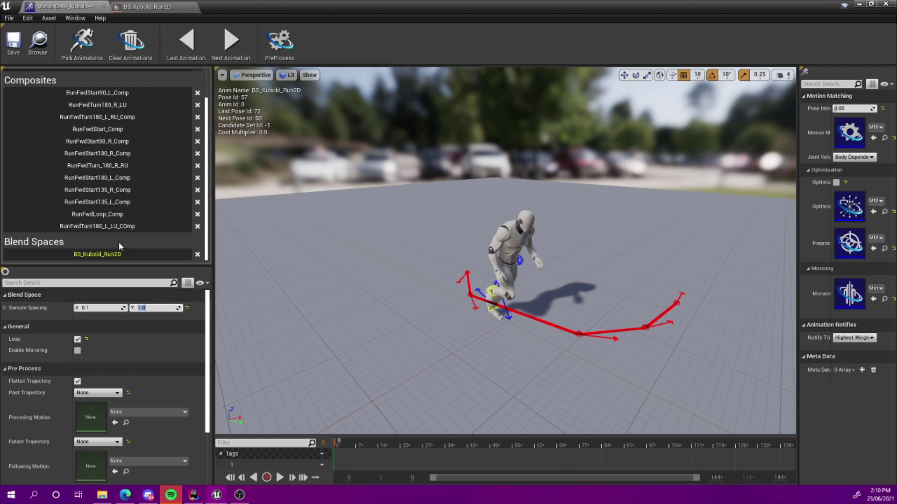
click(94, 257)
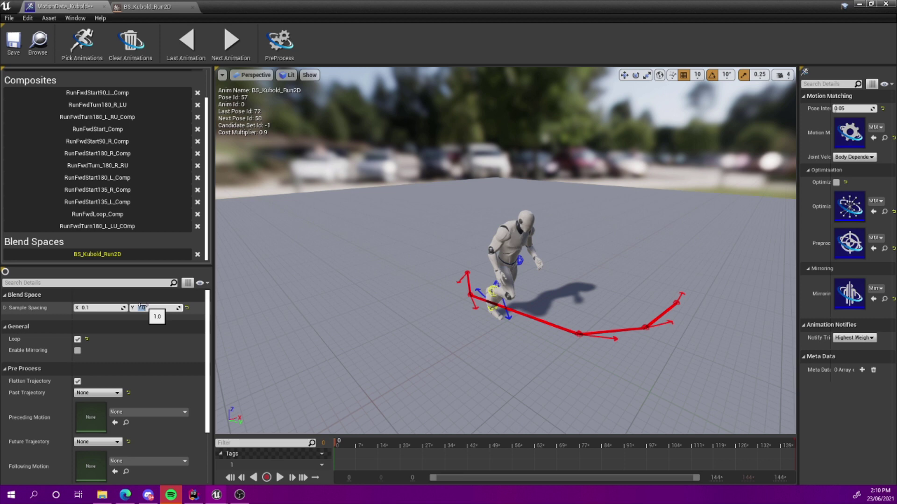
drag(344, 446, 387, 451)
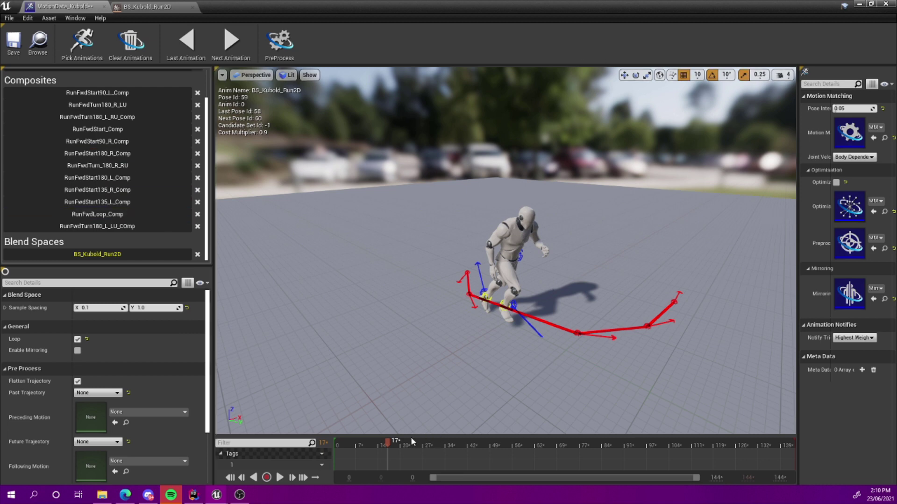
drag(396, 443, 331, 439)
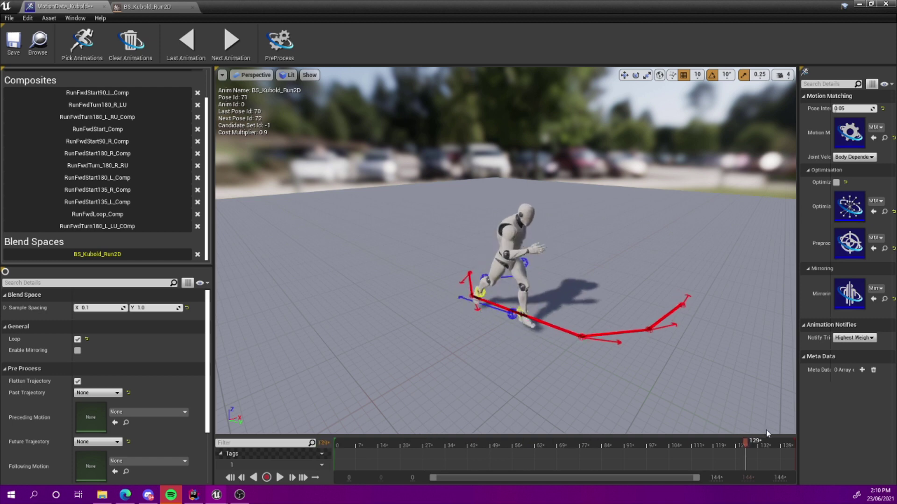
Open the RunFwdStart180_R_Comp composite and widen the motion matching properties area to show the full setting names.
click(123, 155)
scroll(114, 205, up, 2)
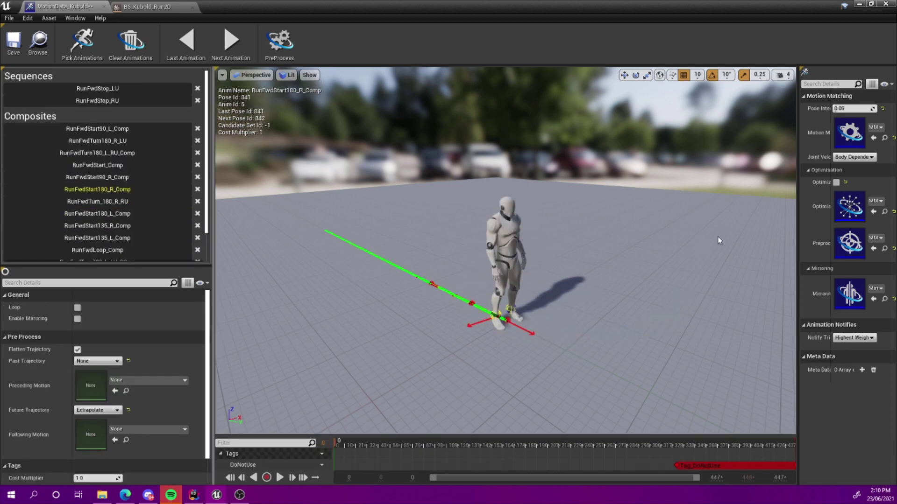
drag(797, 225, 703, 238)
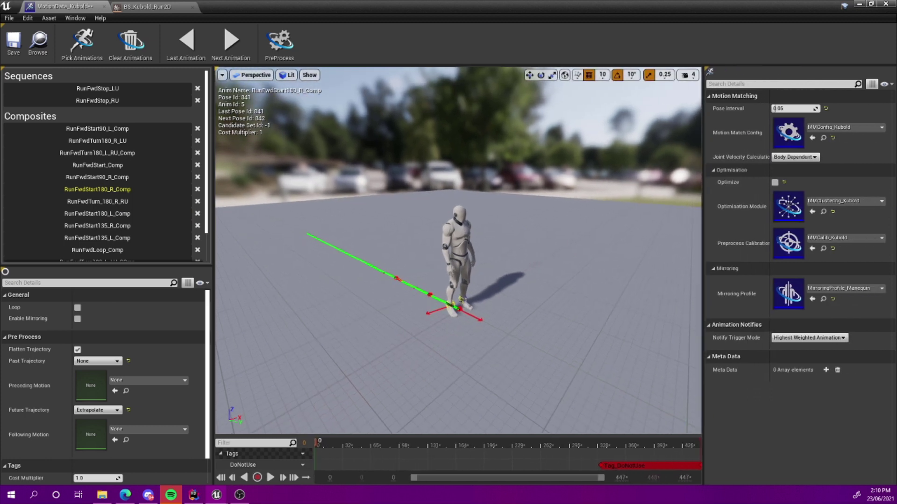
Step through the composites from RunFwdStart90_L_Comp to RunFwdStart135_R_Comp to compare their trajectories.
click(98, 130)
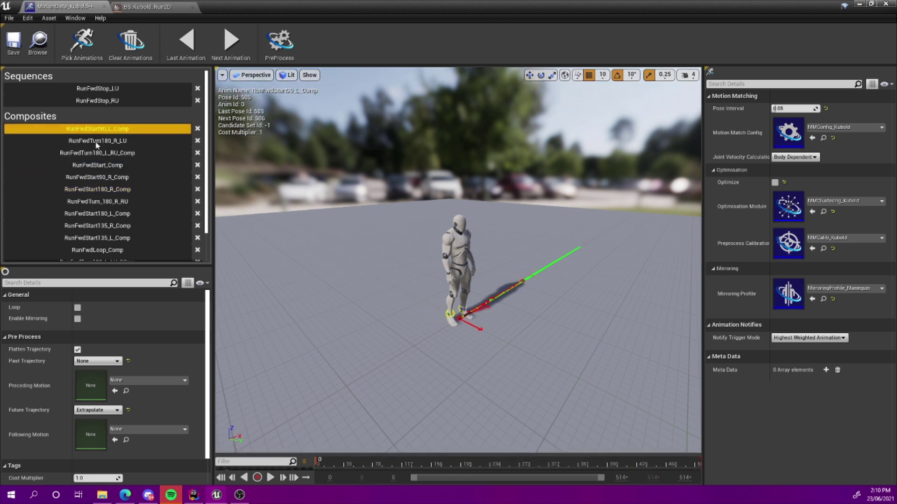
click(96, 152)
click(96, 165)
click(95, 178)
click(96, 190)
click(98, 214)
click(99, 226)
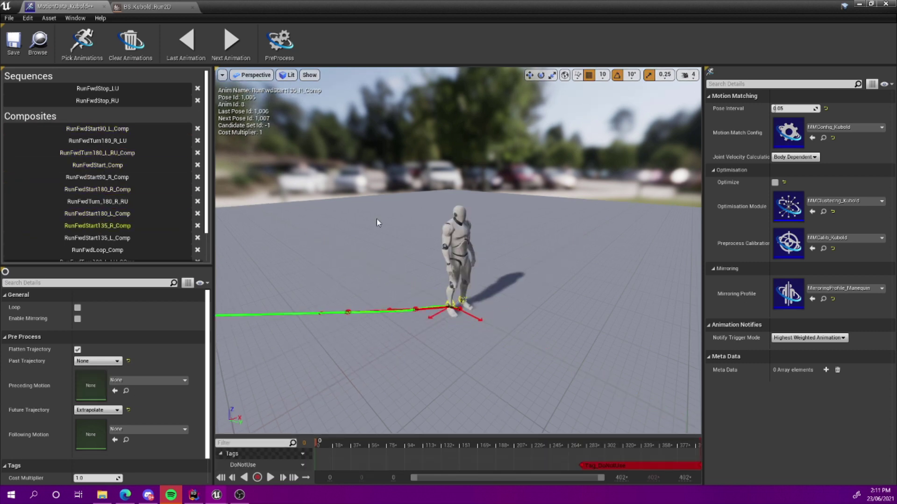
Return to RunFwdStart180_R_Comp and select its DoNotUse tag to inspect the tag's timing and details.
scroll(119, 196, down, 2)
click(114, 254)
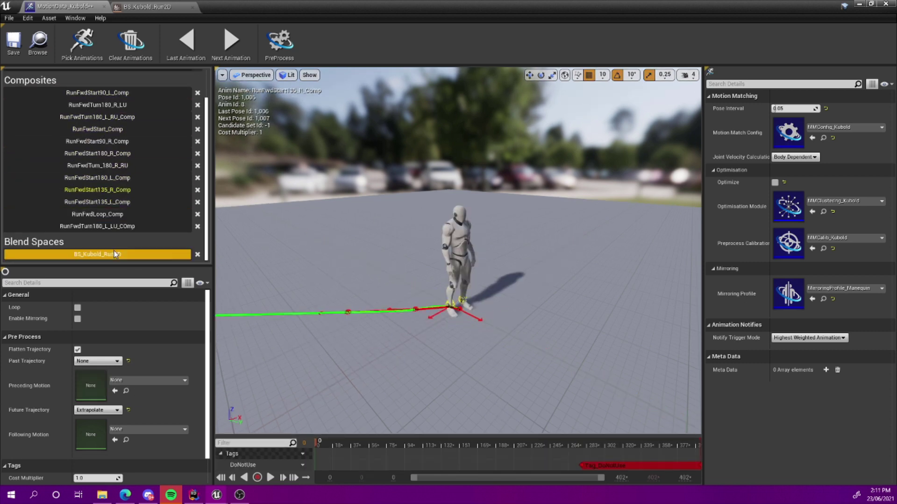
click(117, 214)
click(117, 153)
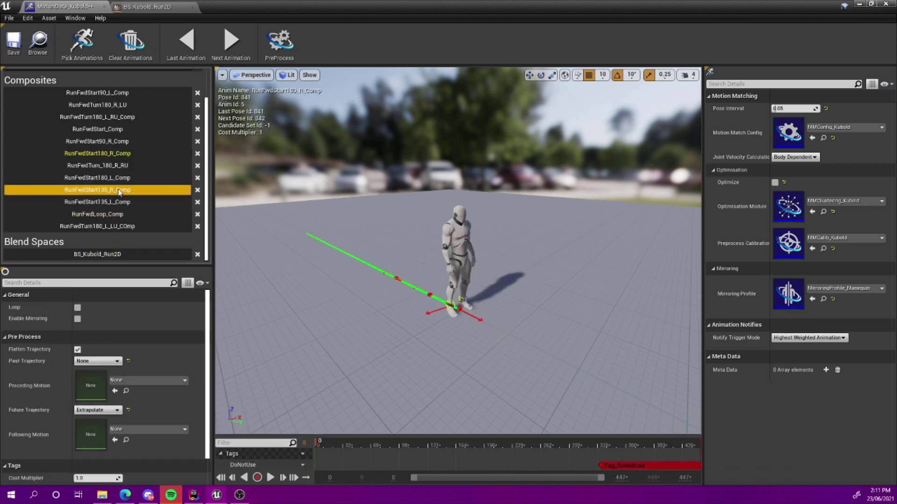
click(639, 464)
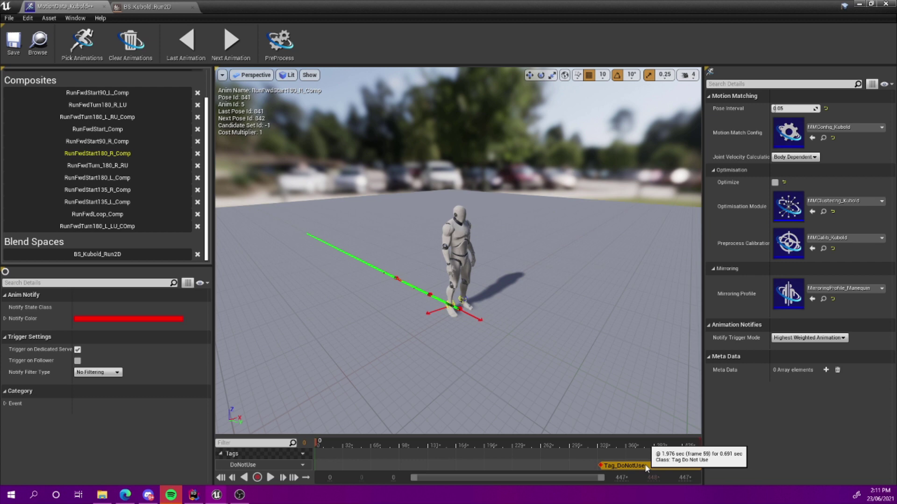
Check the past and future trajectory settings of RunFwdTurn_180_R_RU and compare them with RunFwdStart_Comp.
click(97, 165)
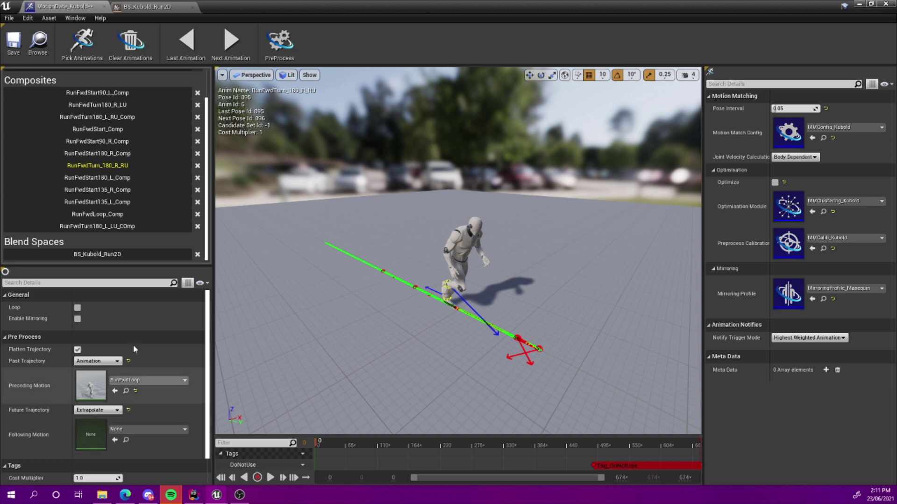
click(105, 166)
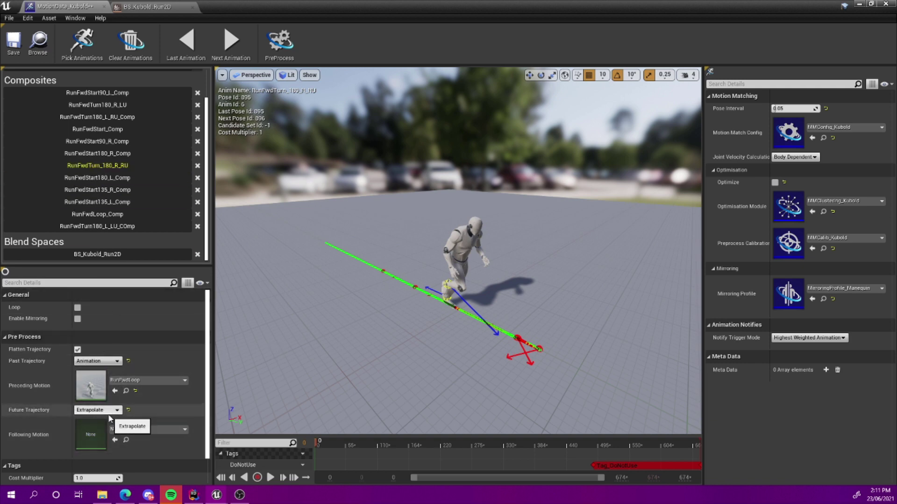
click(101, 129)
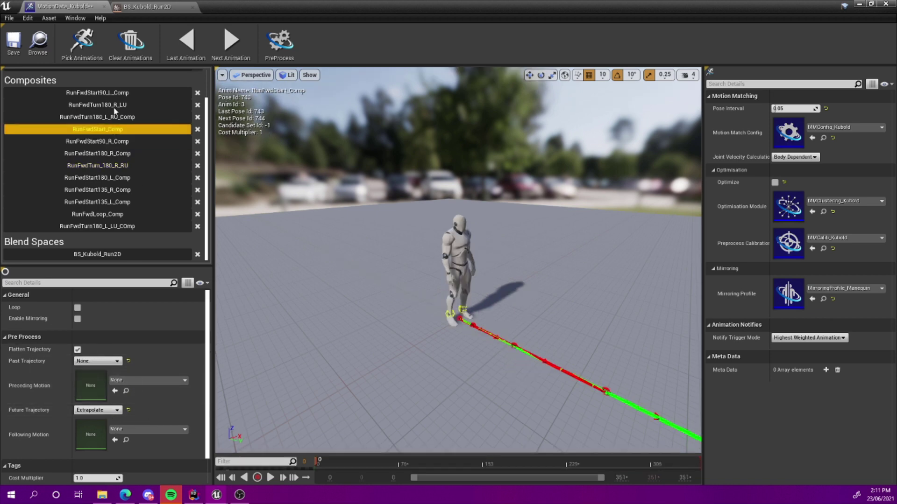
Switch to the main level editor and play ExampleMap_MotionMatching to test the motion matching character.
click(104, 7)
click(106, 7)
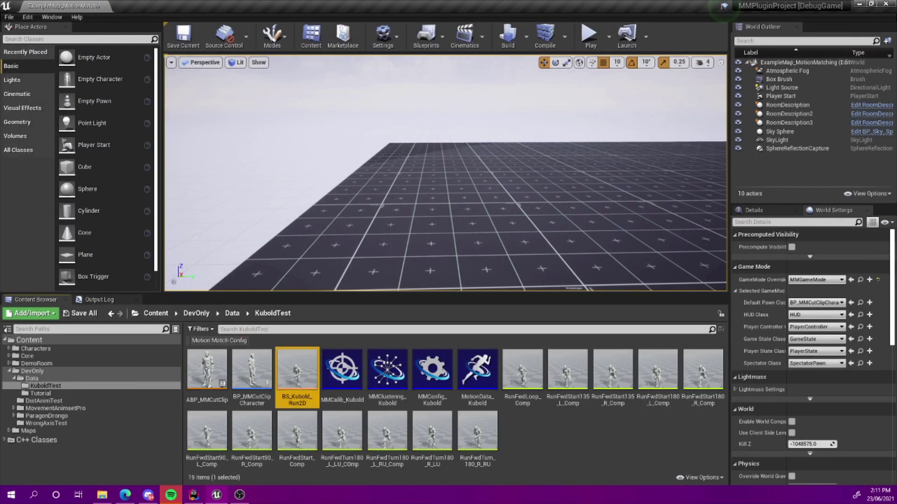
click(590, 37)
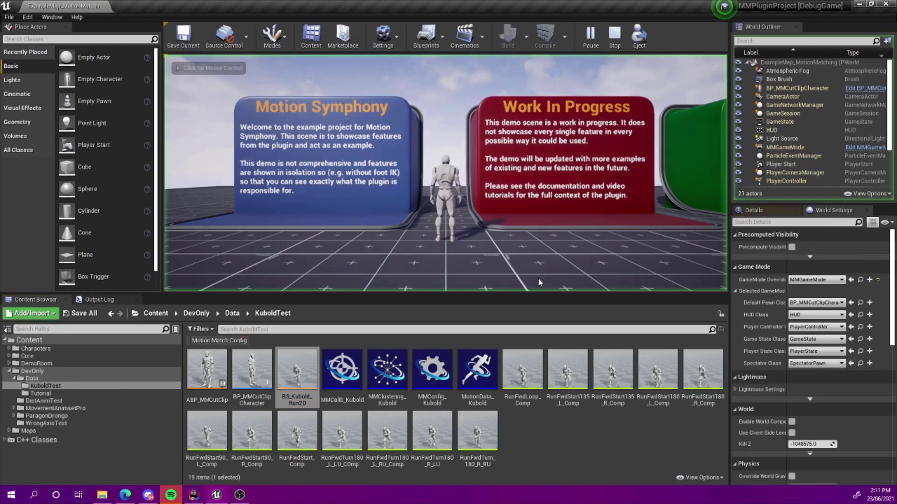
Enlarge the level viewport, run the character in all directions to judge its starts, turns and stops, and end the play session.
drag(513, 294, 513, 326)
click(513, 281)
key(s)
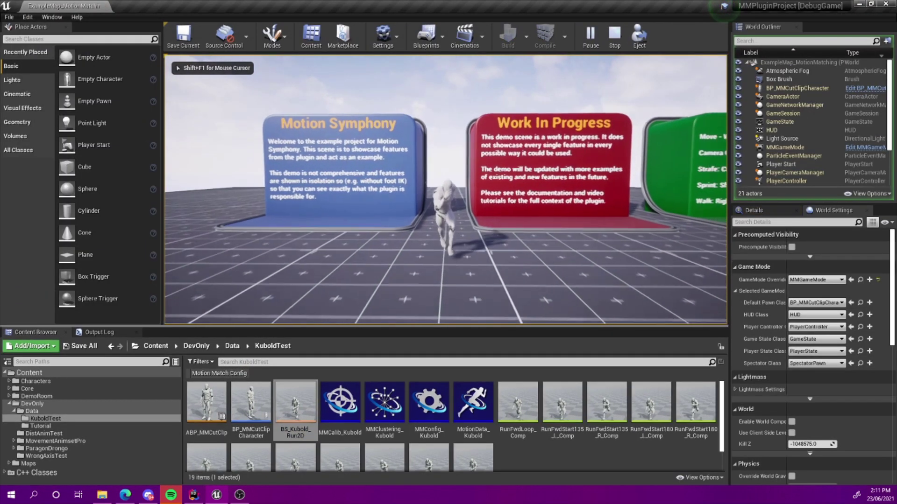
key(a)
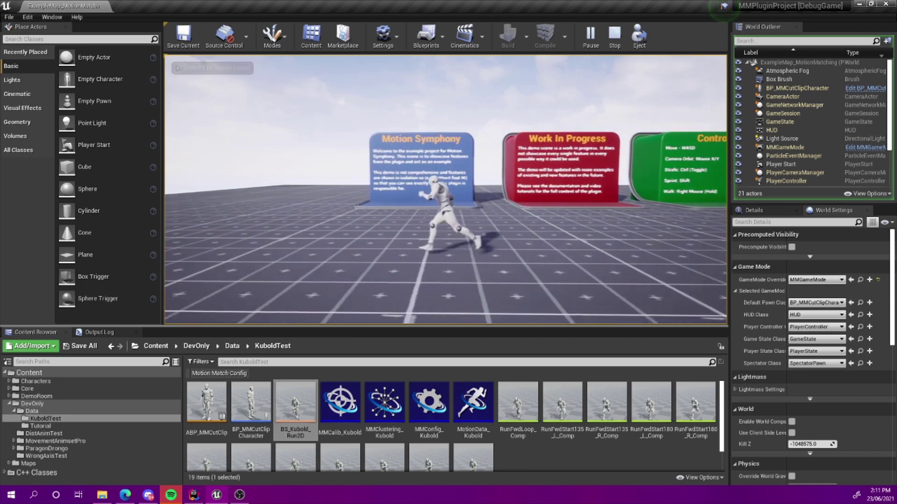
key(s)
key(d)
key(a)
key(w)
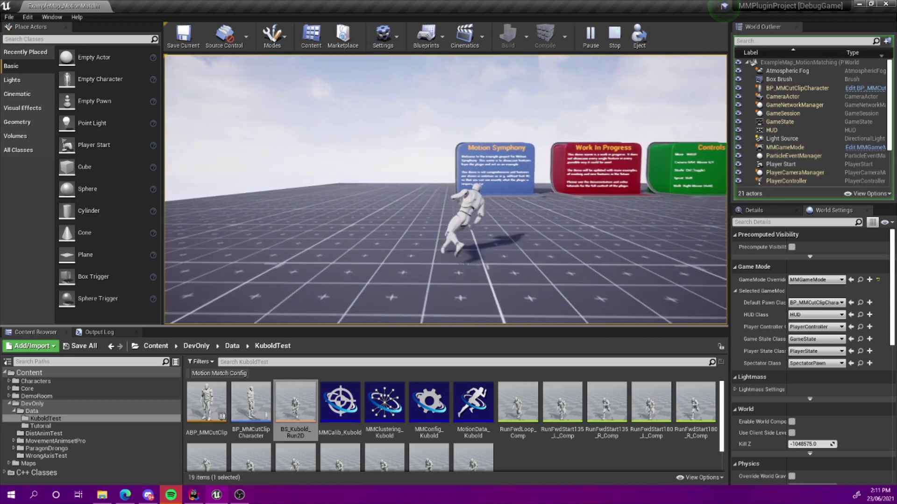
key(a)
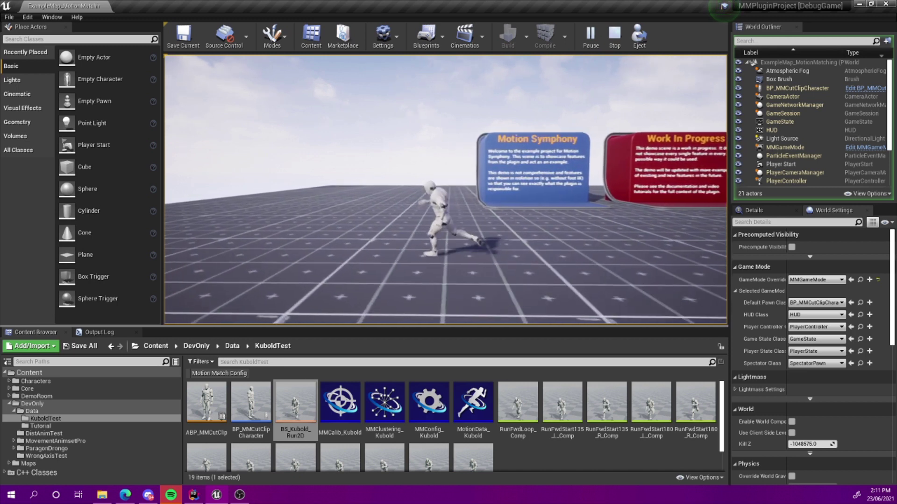
key(d)
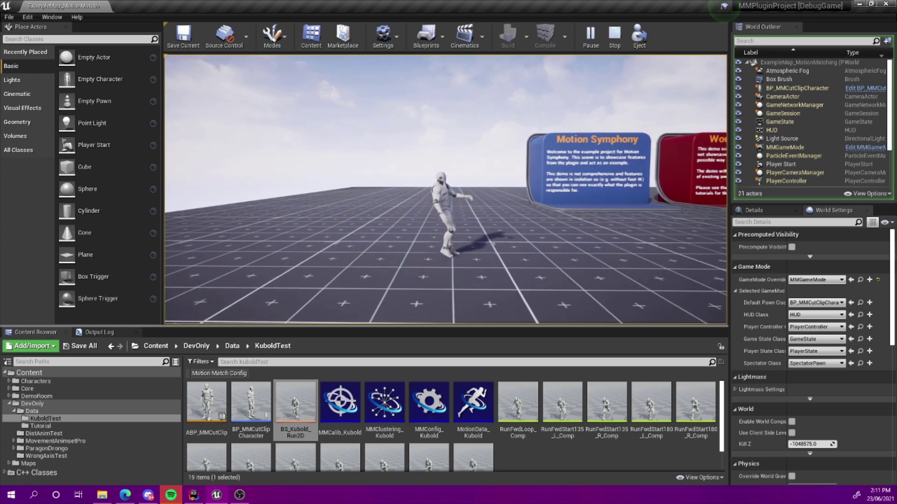
key(s)
key(a)
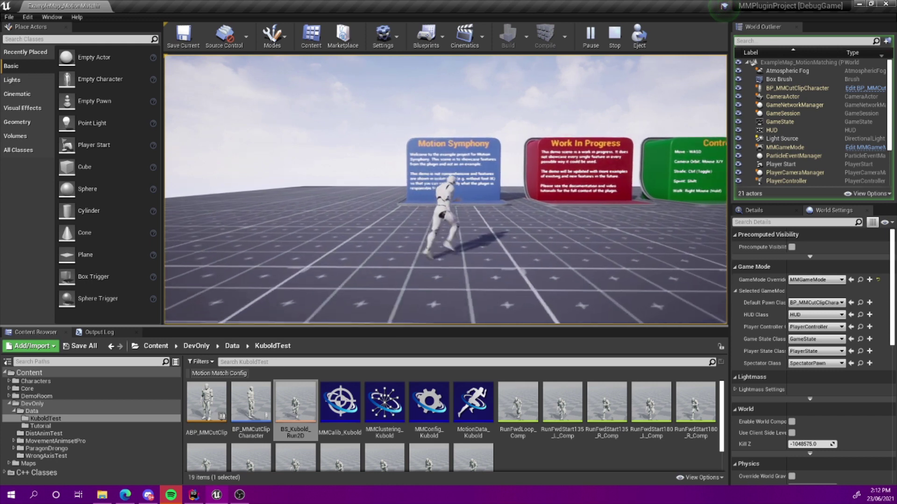
key(w)
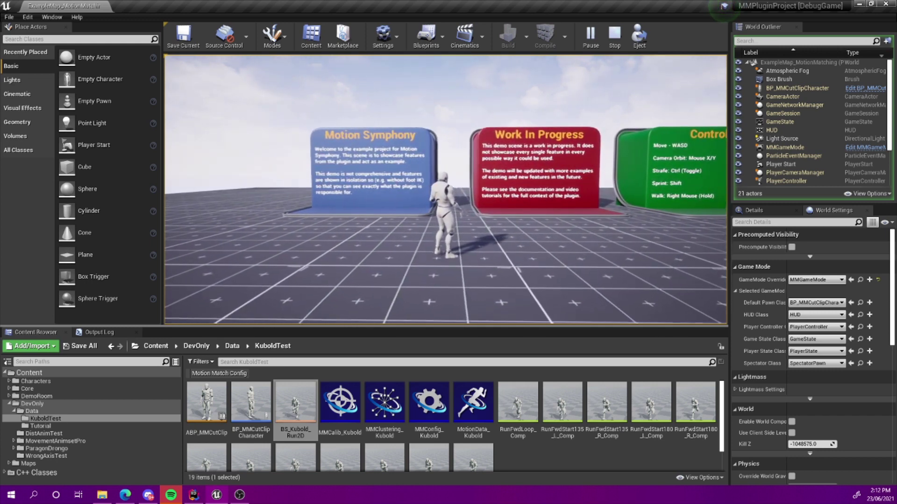
key(s)
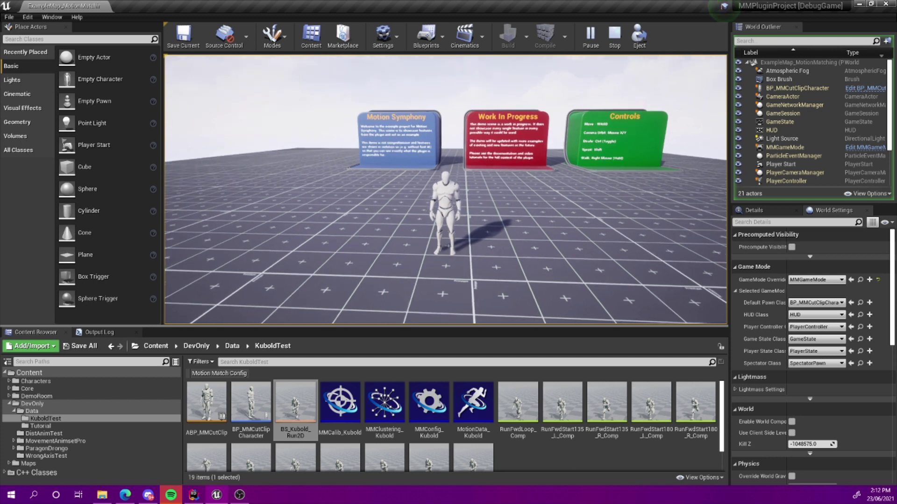
key(Escape)
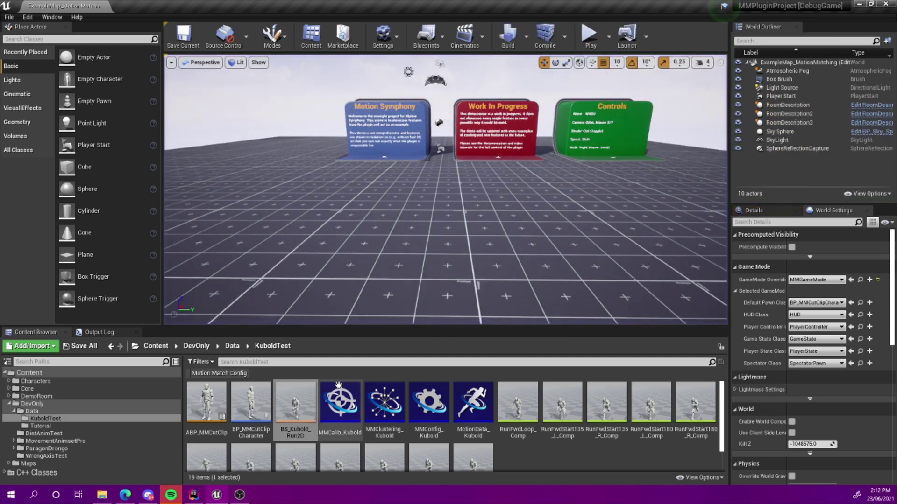
Set the Quality Vs Responsiveness Ratio in MMCalib_Kubold to 0.5, and save and close the asset.
double_click(340, 402)
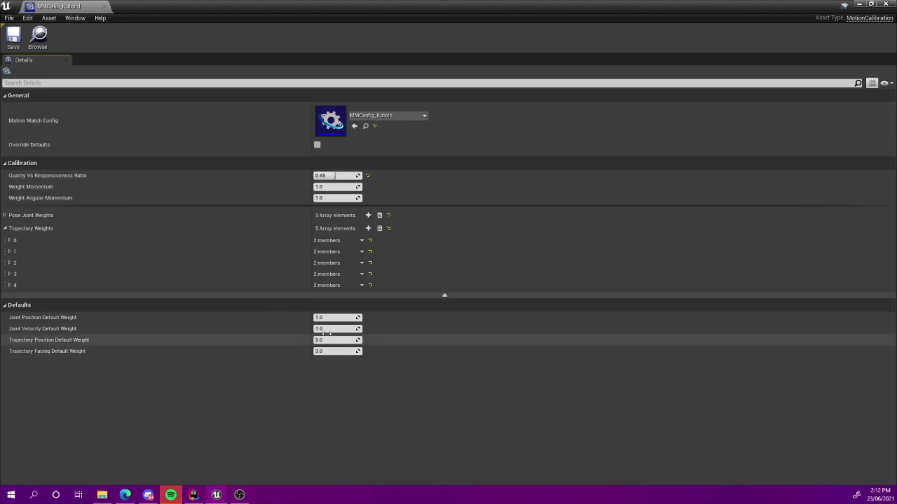
click(336, 201)
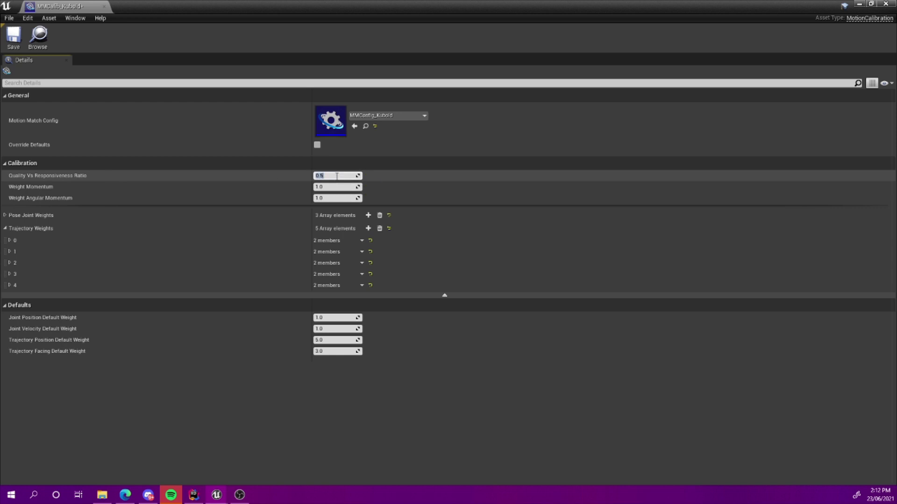
click(14, 35)
click(104, 6)
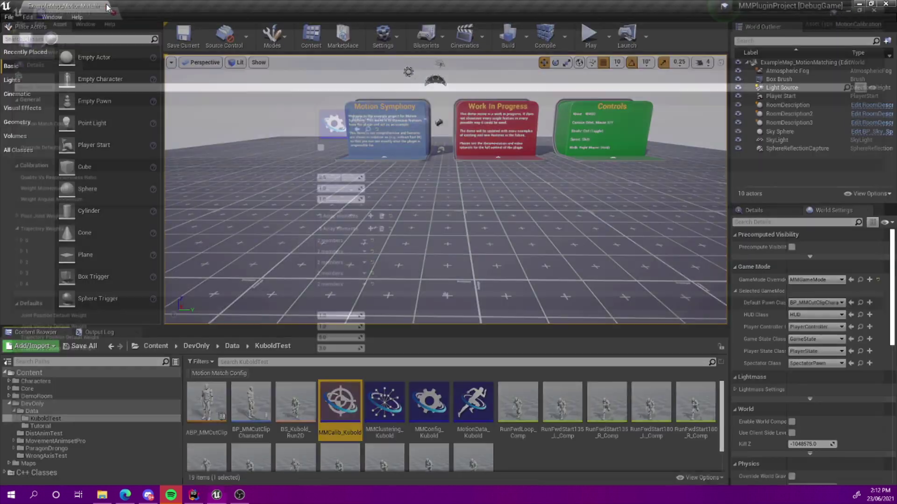
Play the example map again and run the character around to test the adjusted calibration.
click(589, 35)
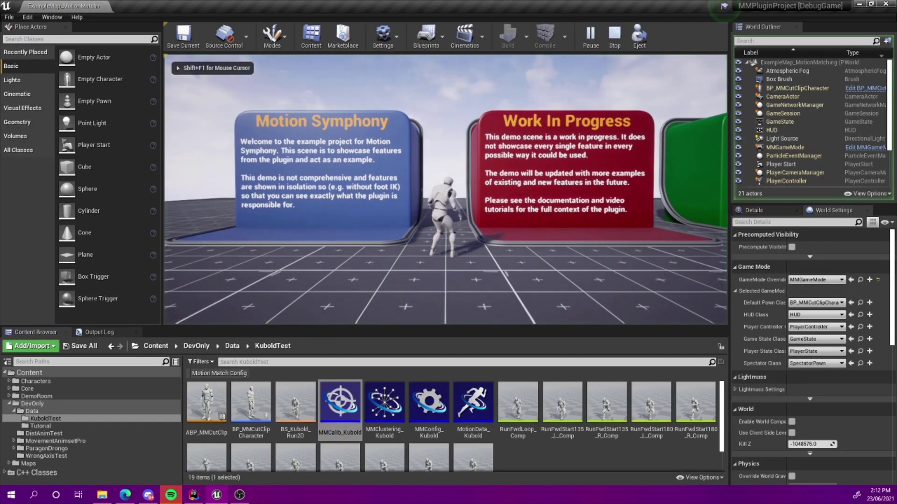
key(s)
key(a)
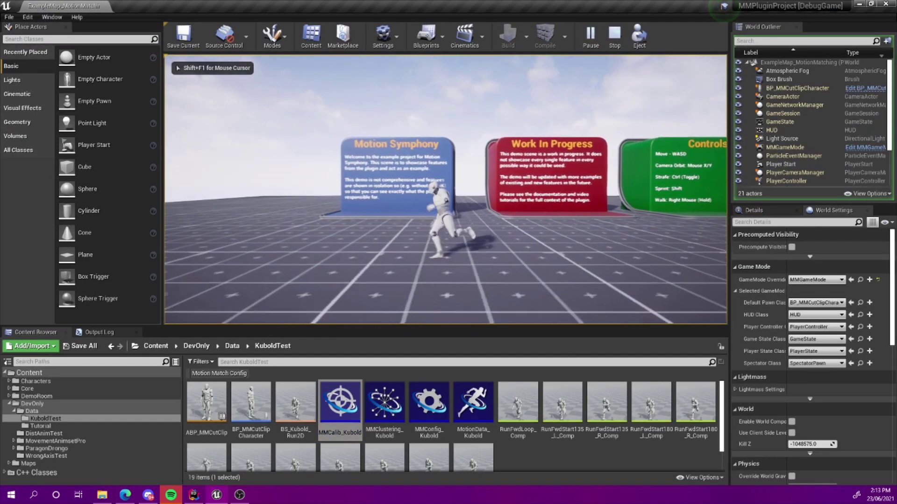
key(d)
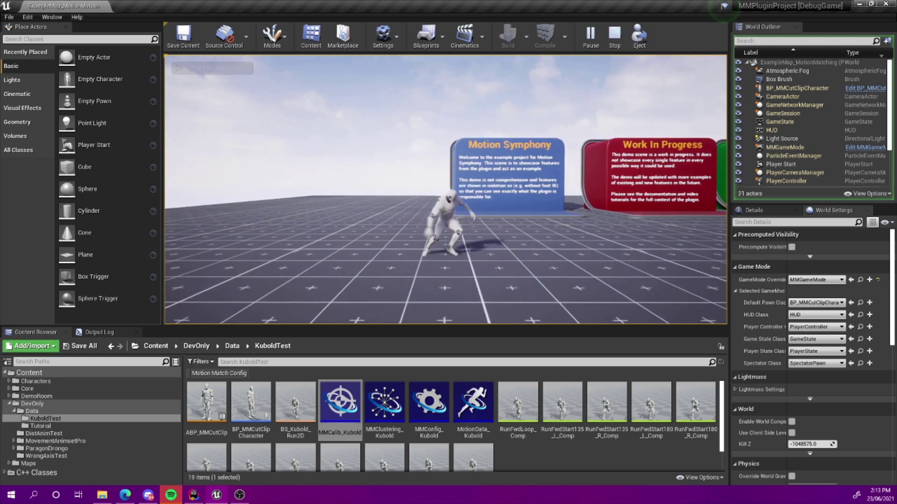
key(d)
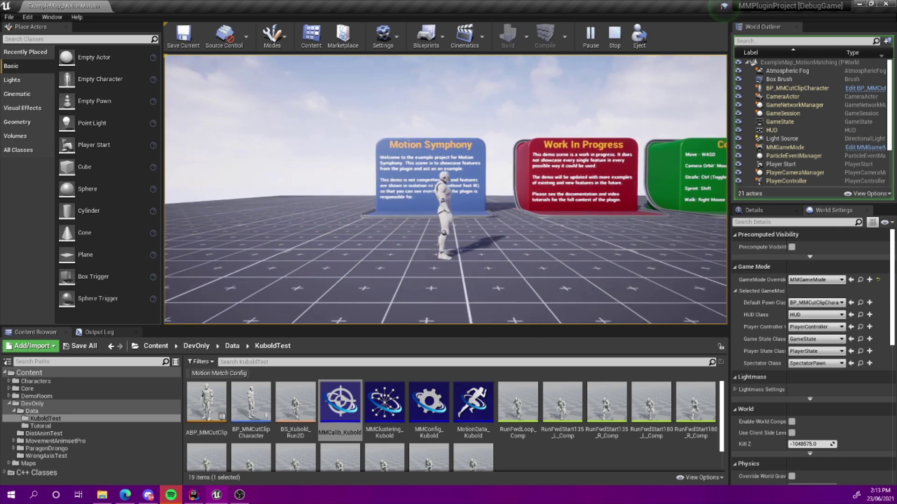
Turn on motion matching search debugging with the a.AnimNode.MoSymph.MMSearch.Debug console command.
key(grave)
text(a.AnimNode.Mo)
key(Up)
key(Up)
key(Up)
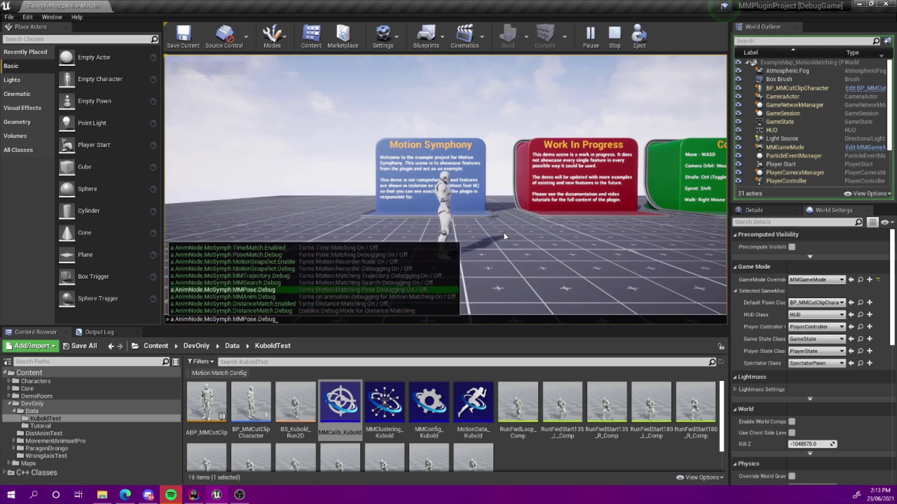
key(Up)
key(Tab)
key(Return)
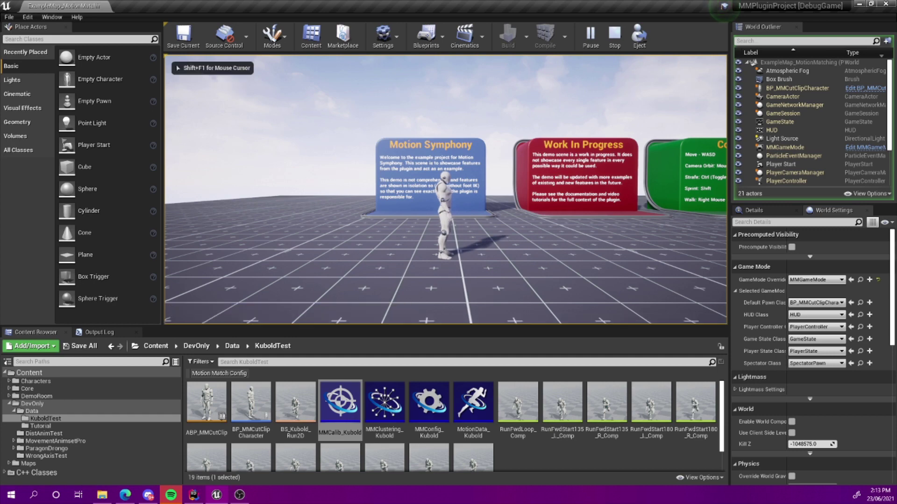
Run the character in several directions while checking the pose search statistics, and stop the play session.
key(w)
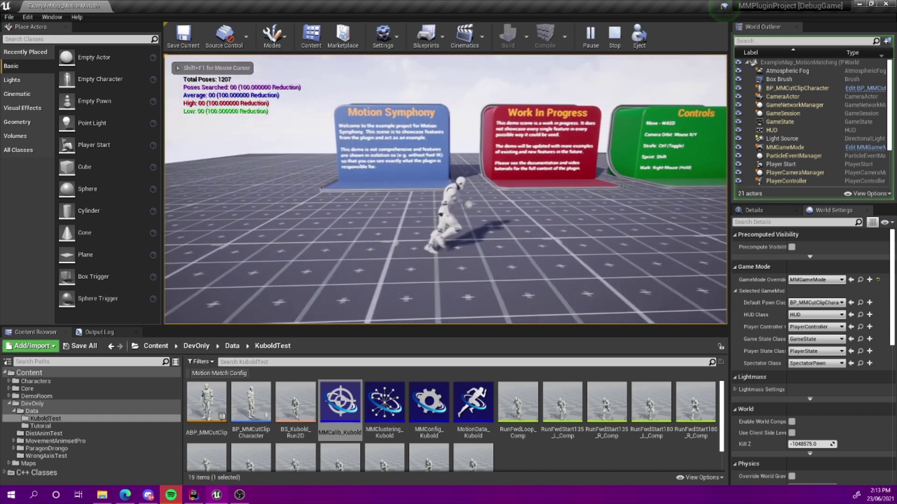
key(d)
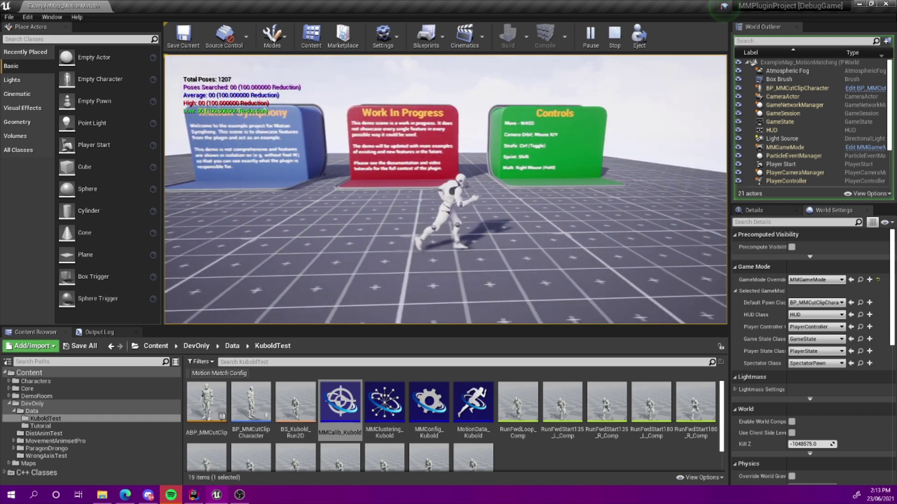
key(a)
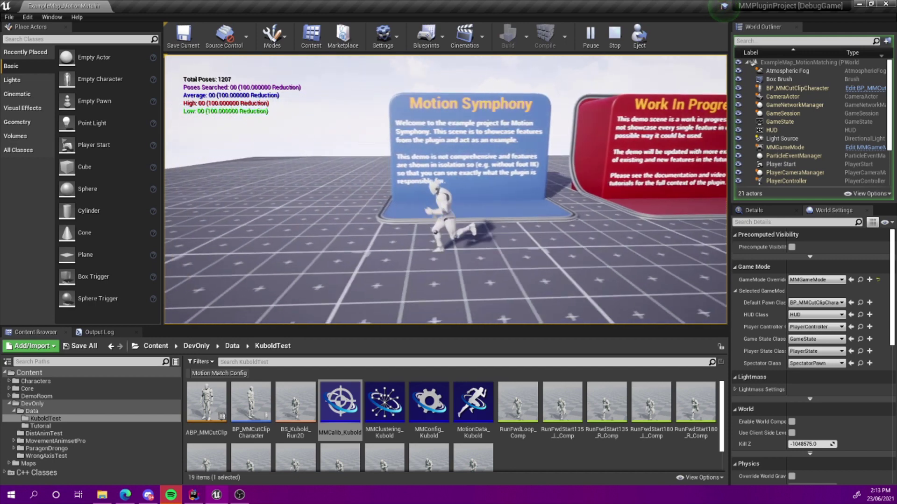
key(s)
key(d)
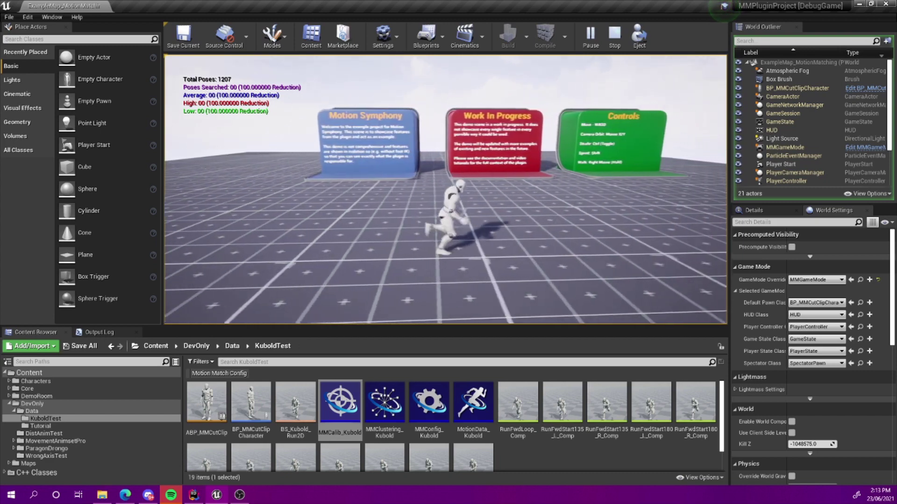
key(a)
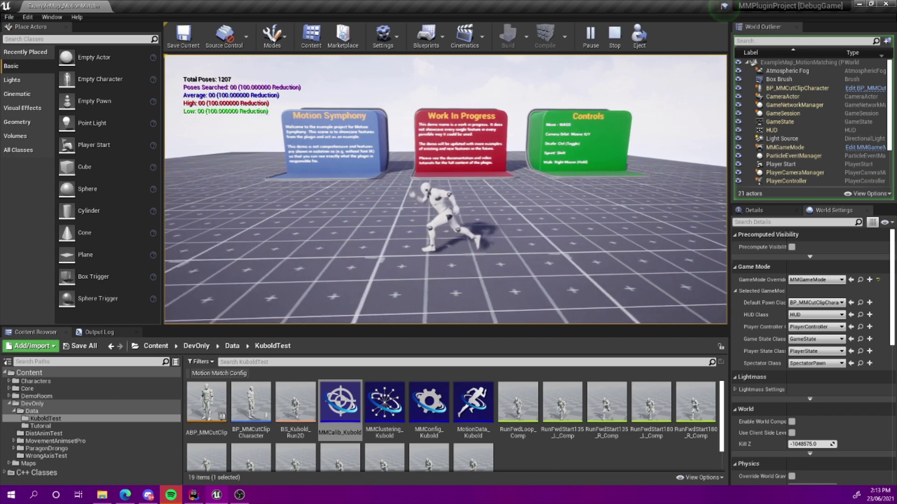
key(Escape)
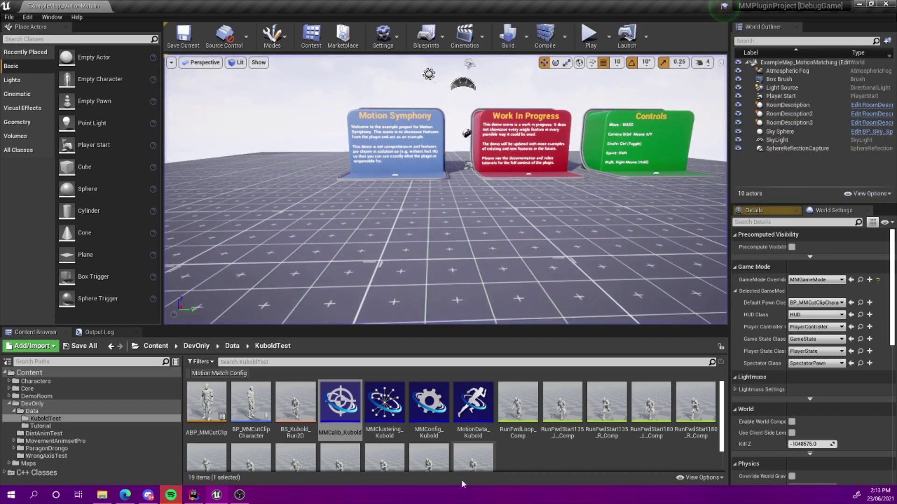
Check the KMeans Cluster Count and Desired Lookup Table Size in MMClustering_Kubold, and close the asset.
double_click(388, 409)
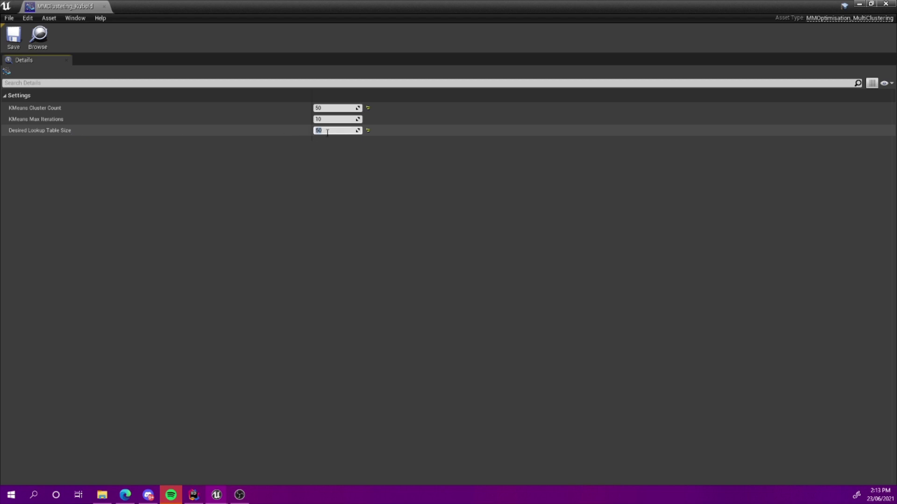
double_click(358, 8)
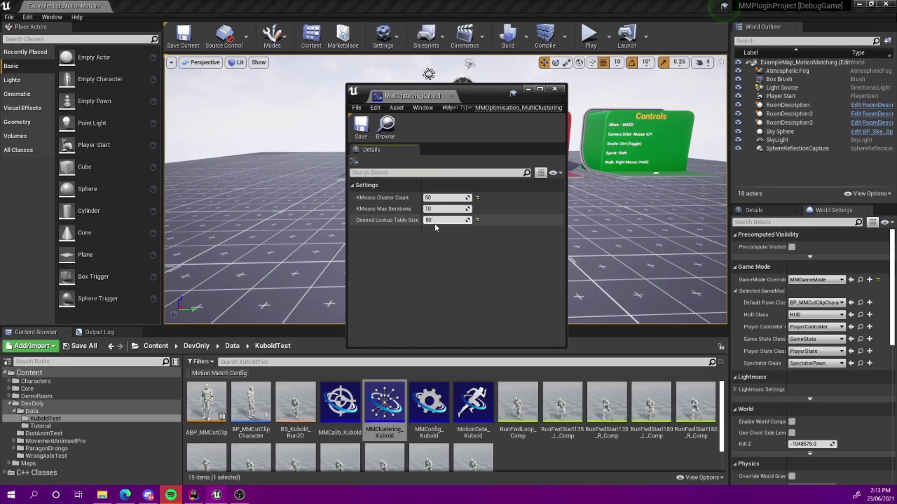
key(Return)
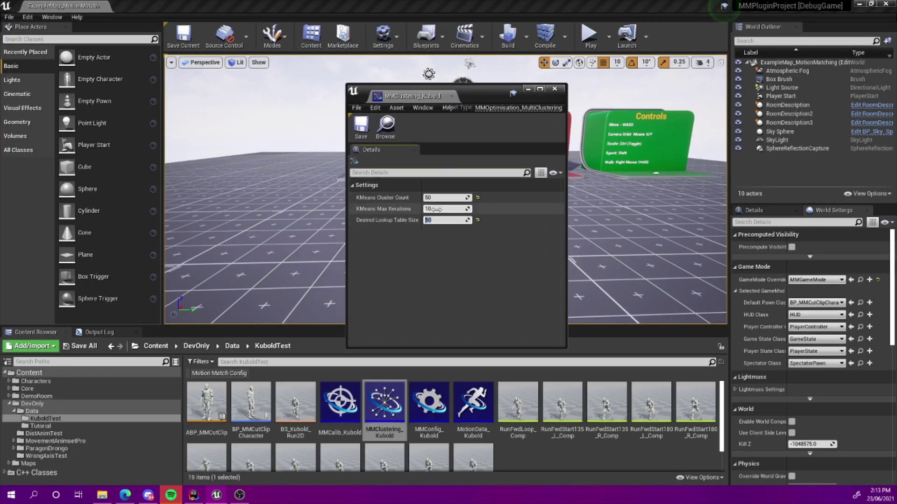
click(555, 88)
Open MotionData_Kubold, preprocess its motion data, and save and close the asset.
double_click(473, 403)
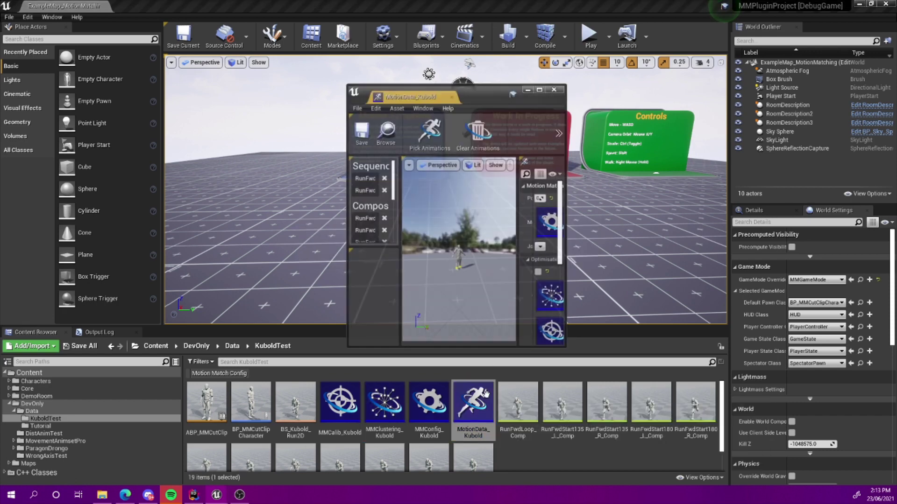
click(540, 90)
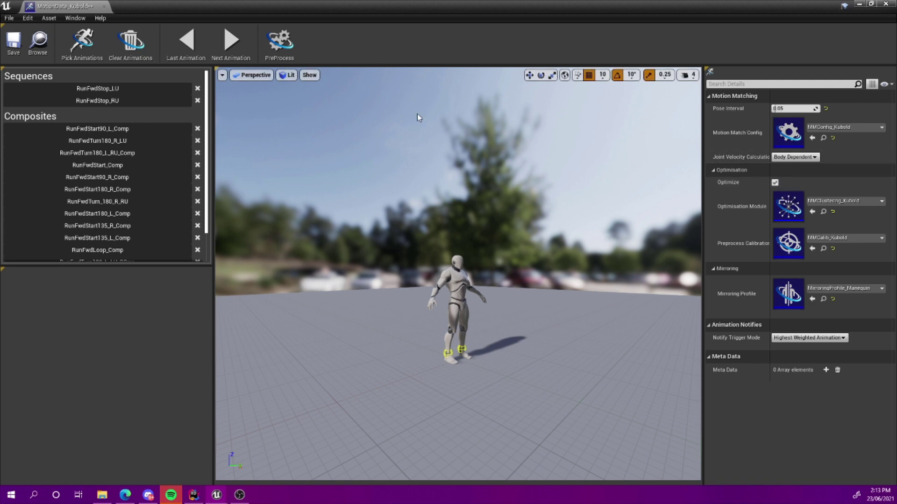
click(279, 42)
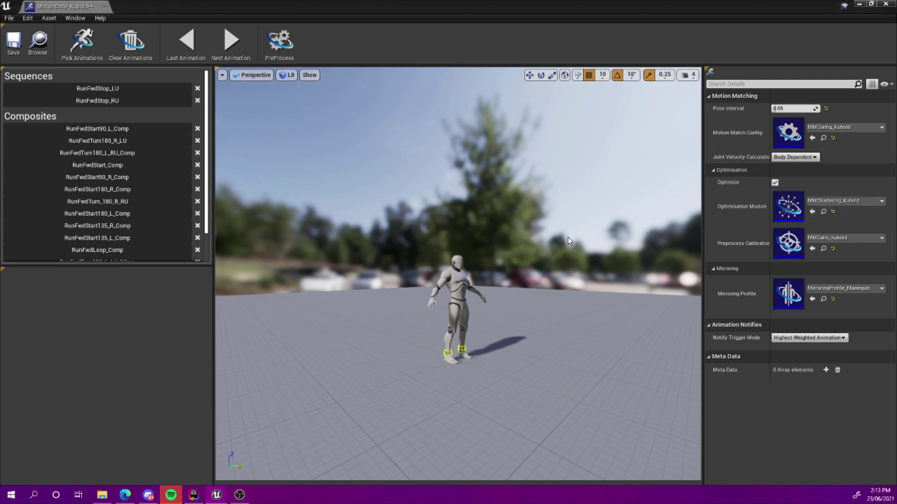
click(14, 42)
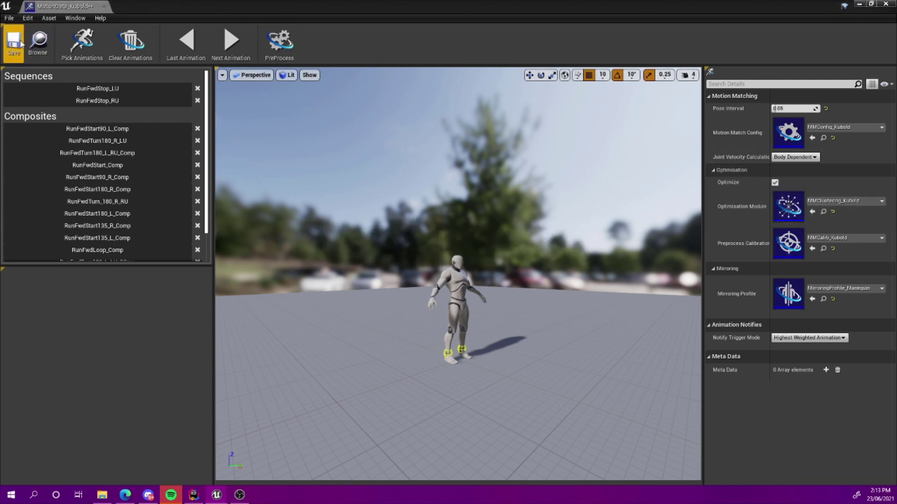
click(104, 7)
Play the map and run the character through direction changes to examine the searched poses and trajectory candidates of the preprocessed data.
click(591, 37)
key(a)
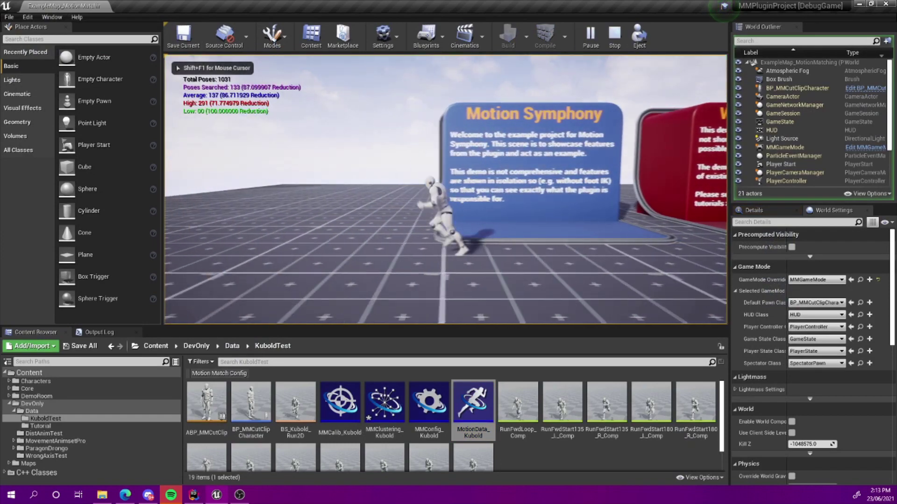
key(s)
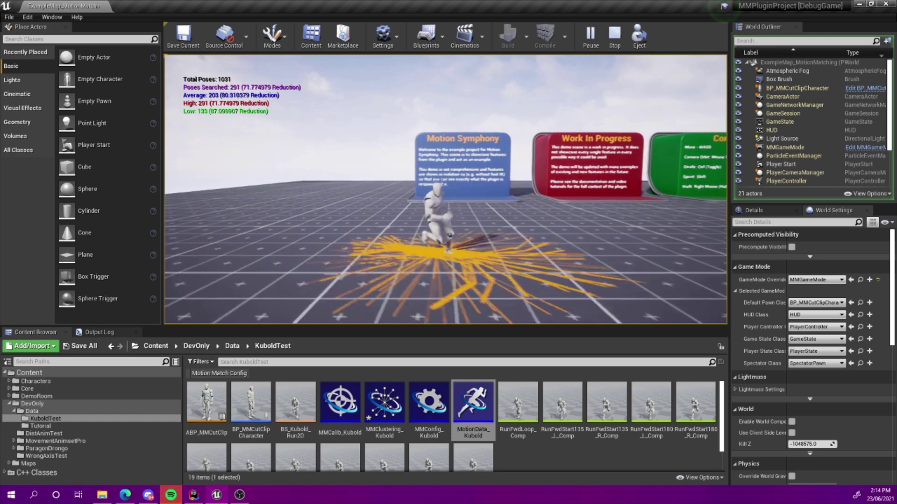
key(d)
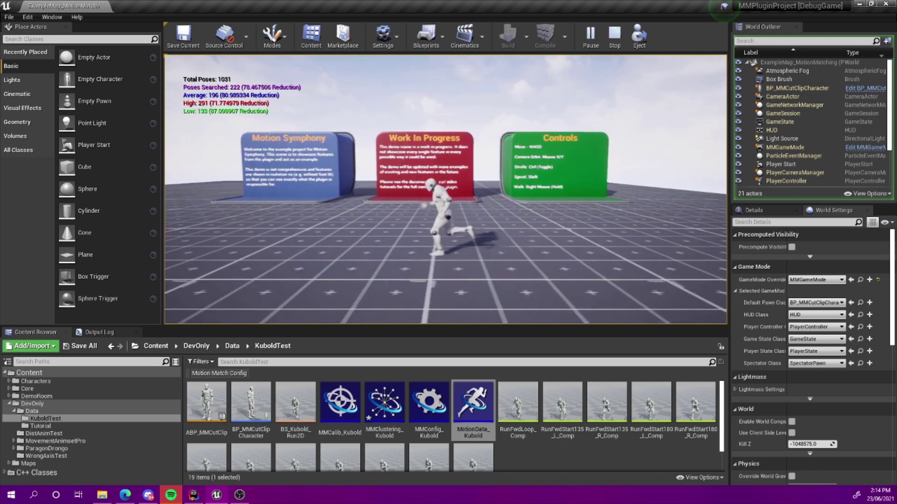
key(d)
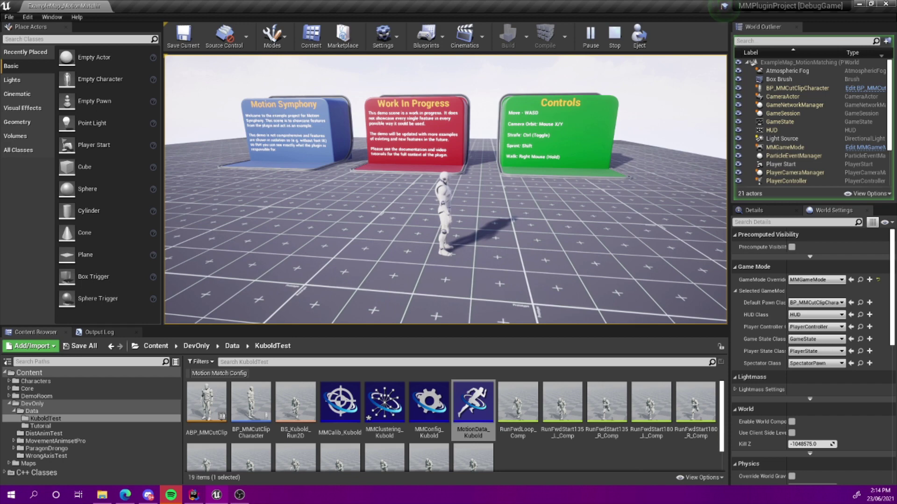
key(a)
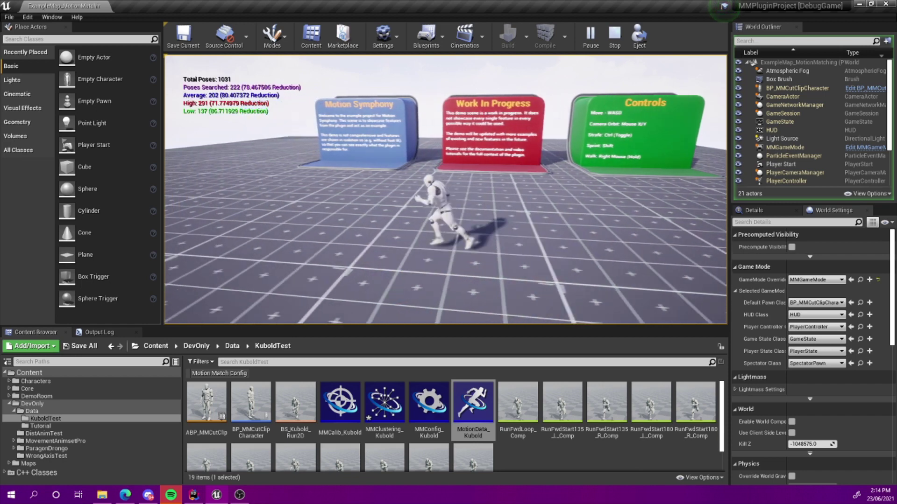
key(w)
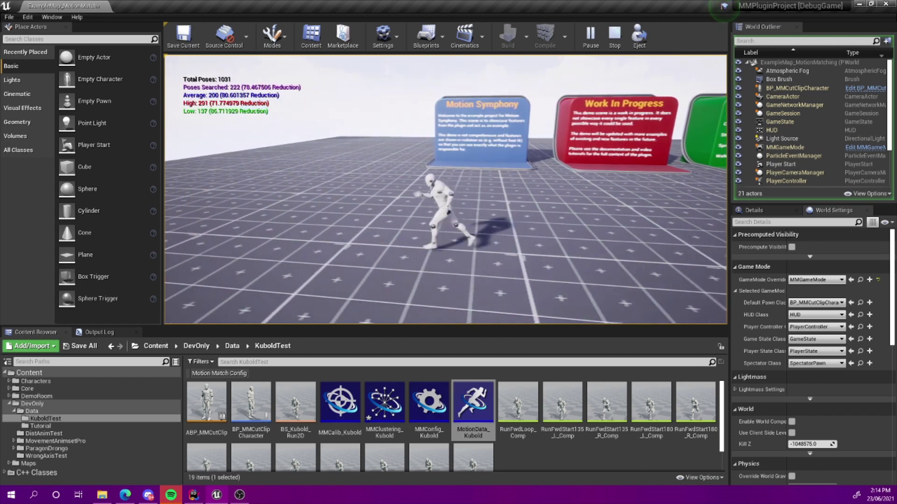
key(w)
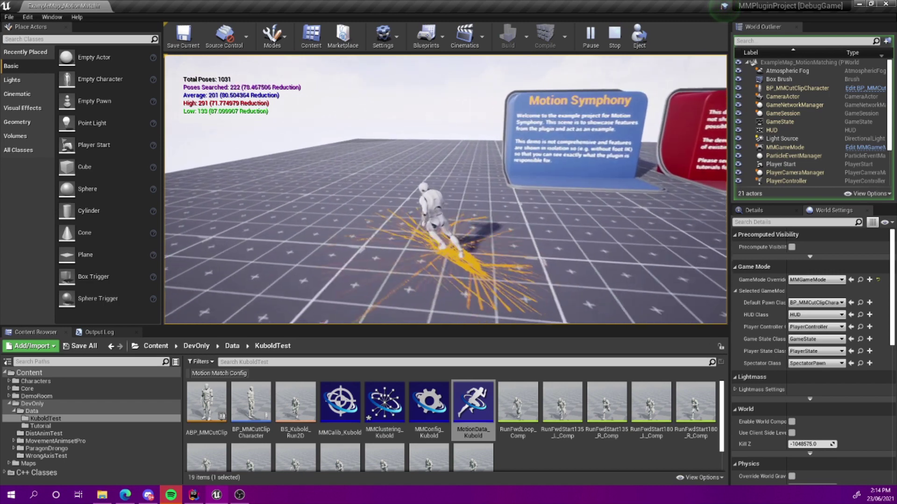
key(a)
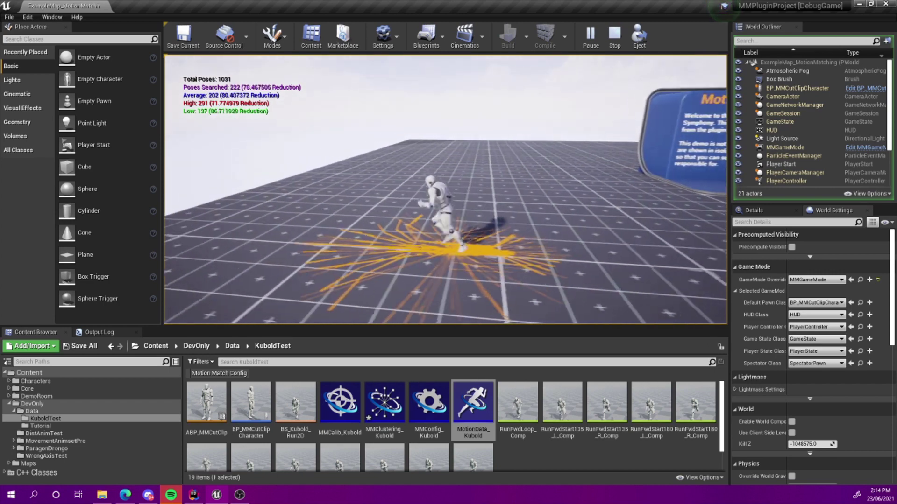